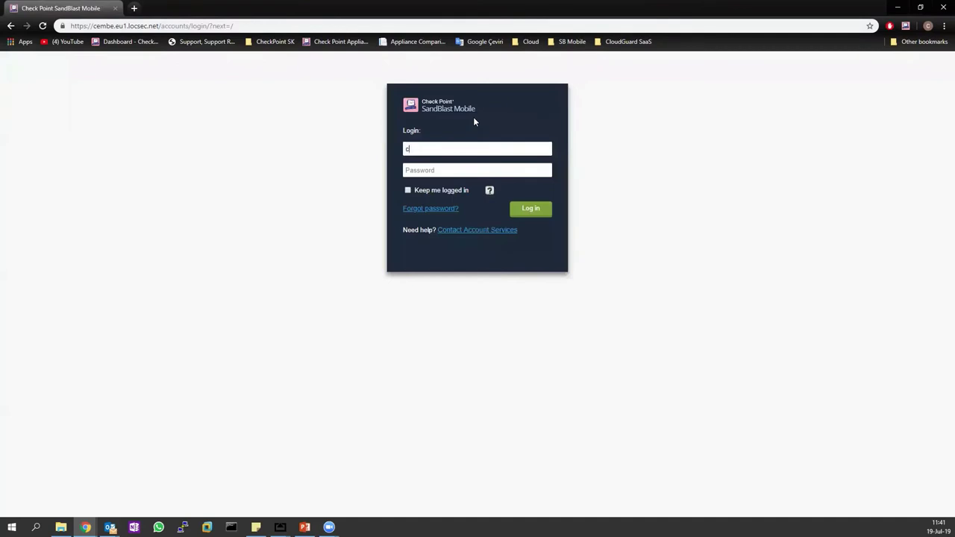
# Sign in with the administrator e-mail and password to reach the device-risk Dashboard.
pyautogui.press('Tab')
pyautogui.write('**********')
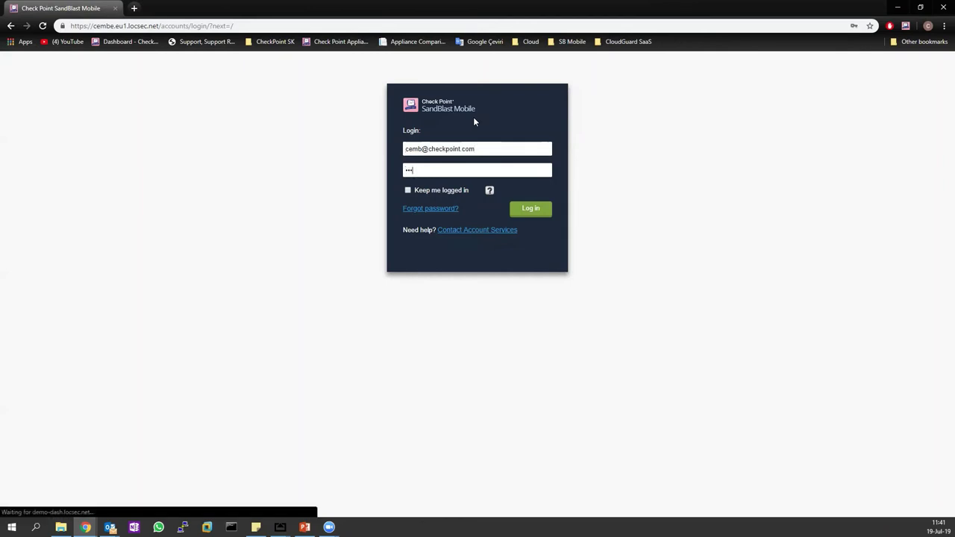
pyautogui.press('Return')
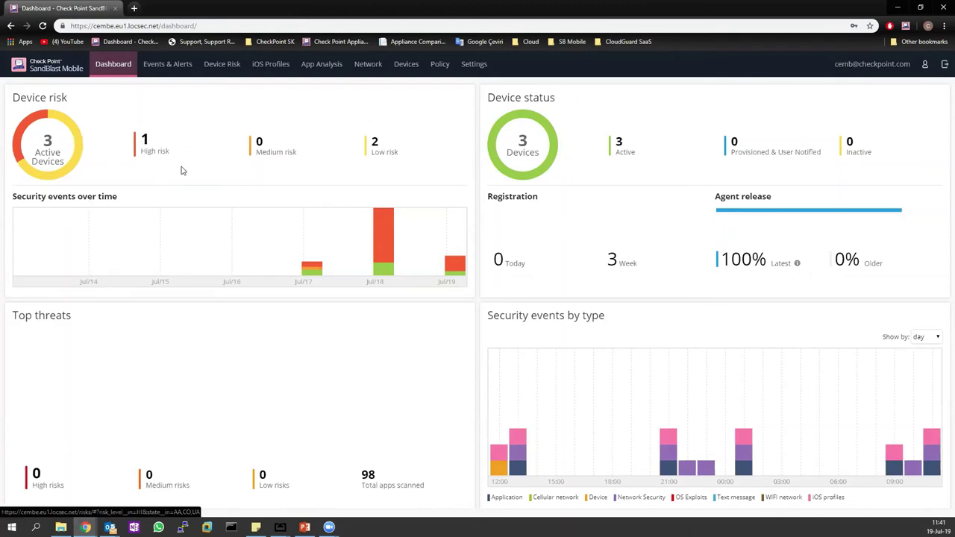
pyautogui.click(152, 152)
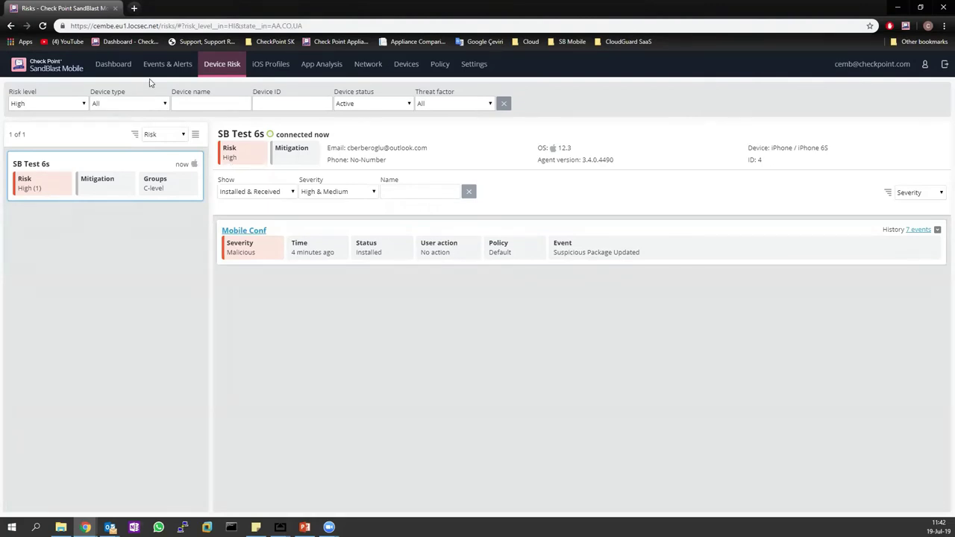
pyautogui.click(112, 63)
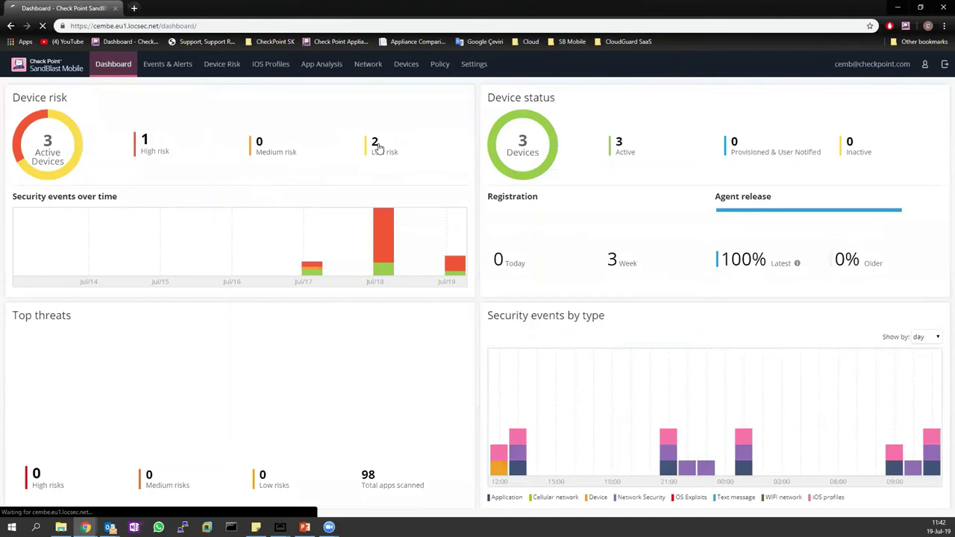
pyautogui.click(377, 145)
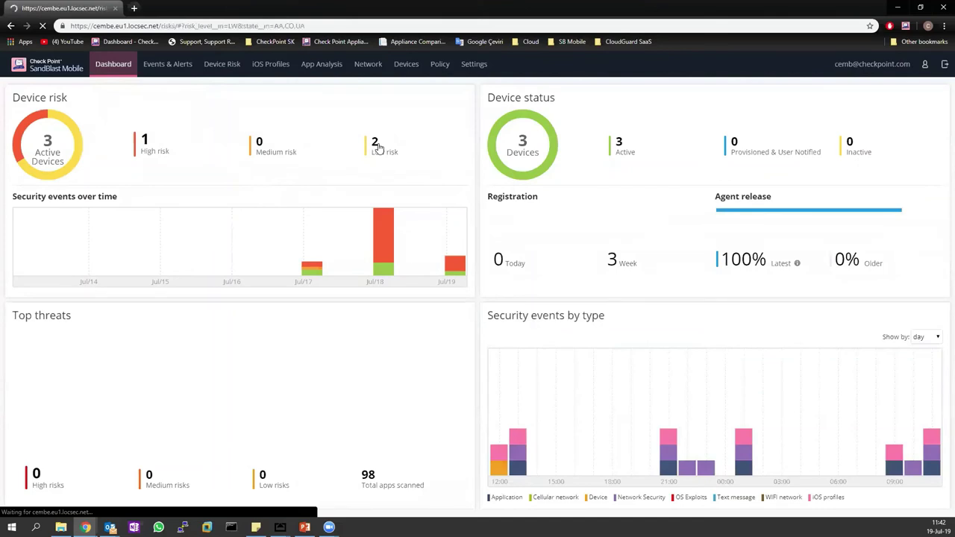
pyautogui.click(84, 225)
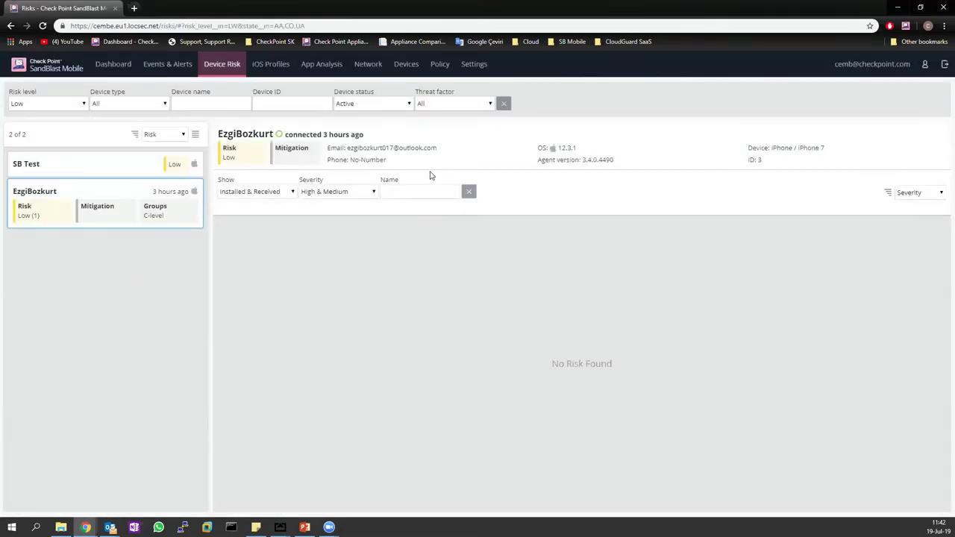
pyautogui.click(332, 194)
pyautogui.click(332, 204)
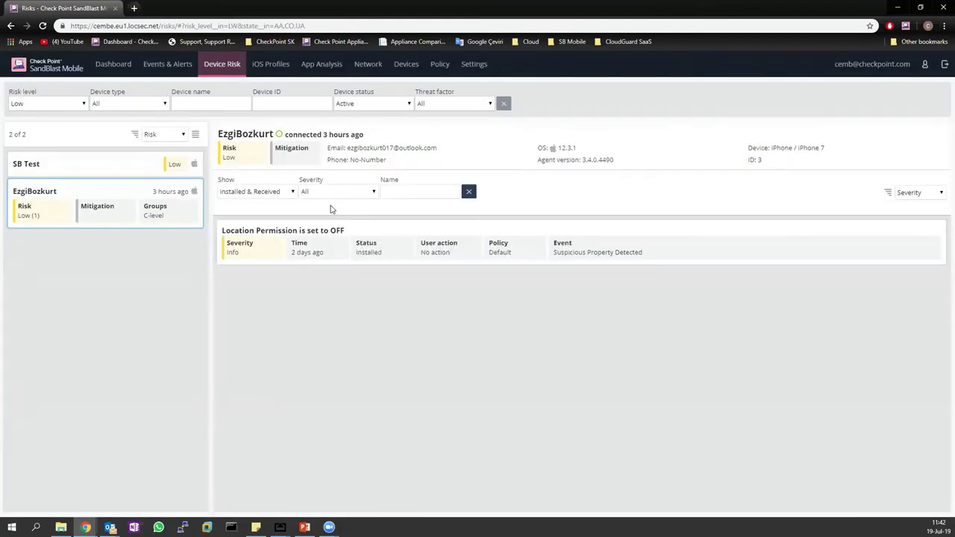
pyautogui.moveTo(559, 250); pyautogui.dragTo(653, 258)
pyautogui.click(452, 278)
pyautogui.click(132, 64)
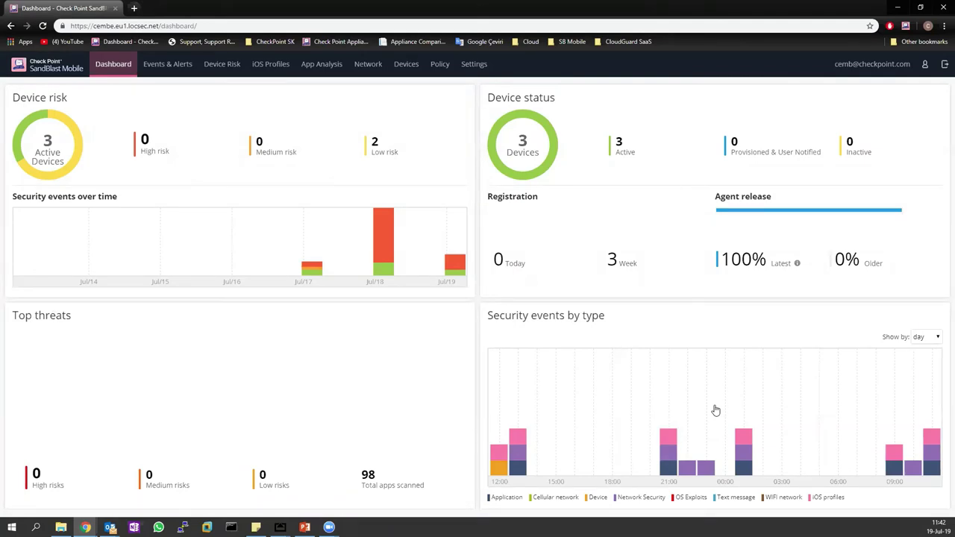
# Review the security-event and provisioning charts, then open the Events & Alerts list of 70 events.
pyautogui.moveTo(669, 453)
pyautogui.moveTo(745, 469)
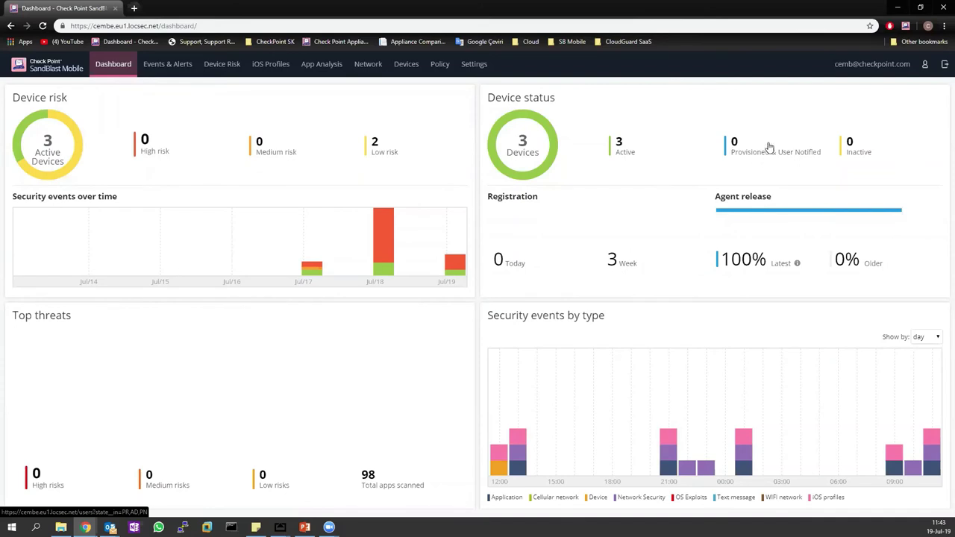
pyautogui.click(739, 157)
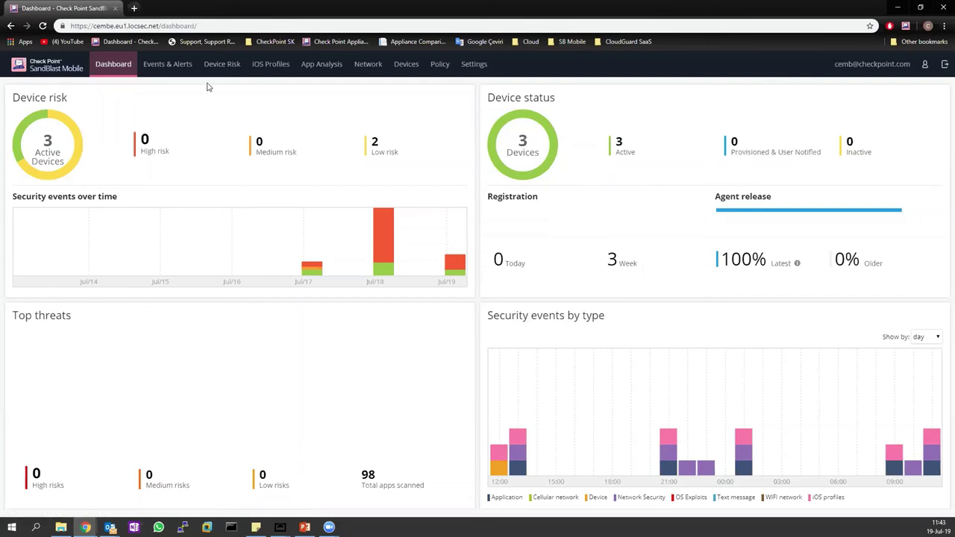
pyautogui.click(180, 64)
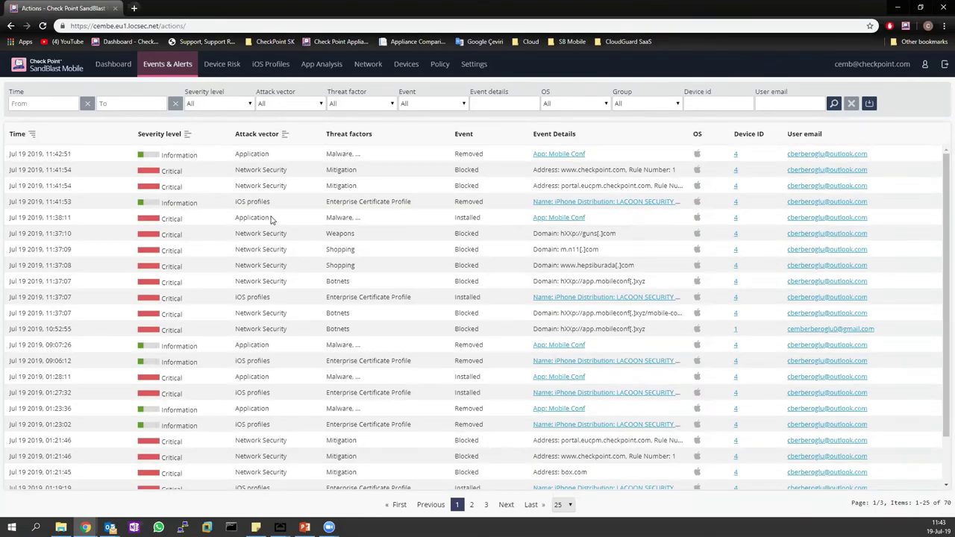
# Scan the events table, highlighting the 11:37:07 rows and the Enterprise Certificate Profile threat factor.
pyautogui.scroll(-2, 275, 217)
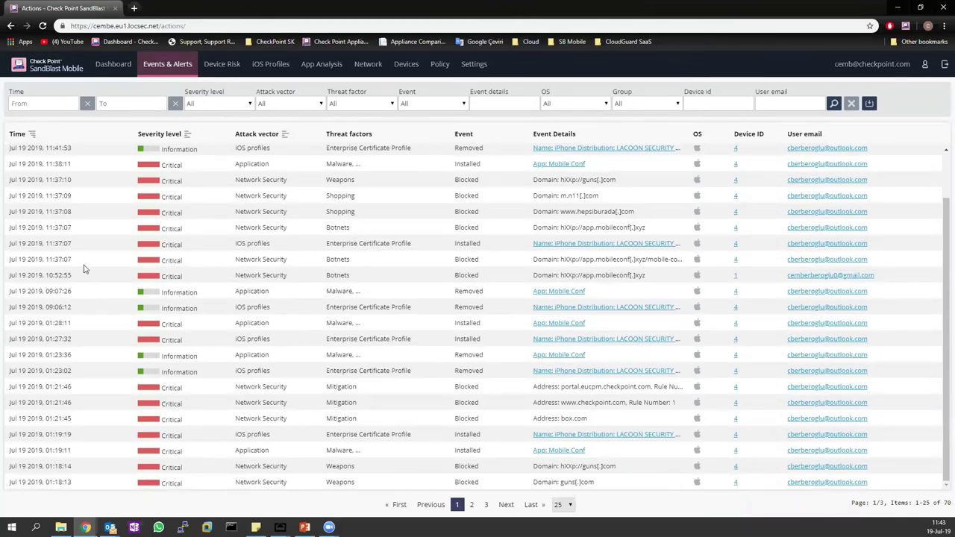
pyautogui.scroll(2, 86, 268)
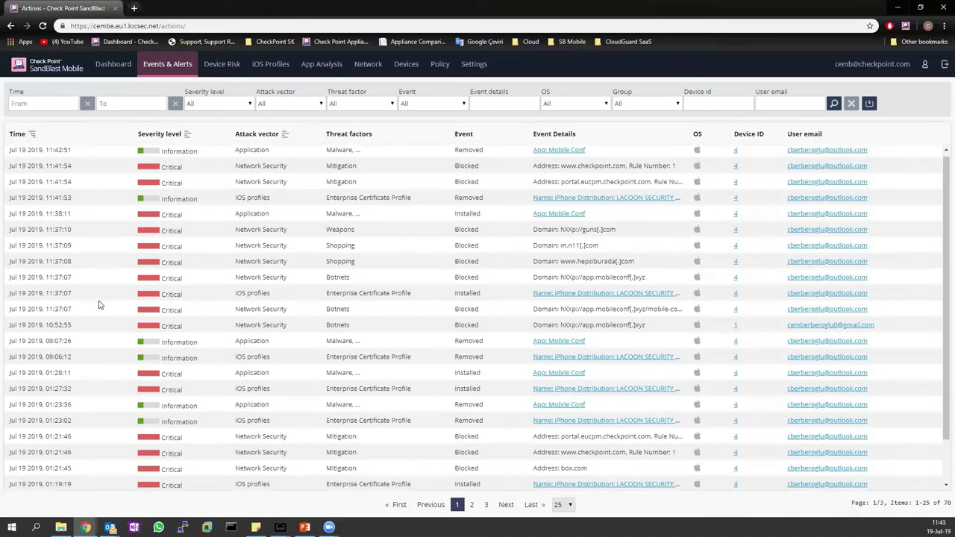
pyautogui.moveTo(226, 311); pyautogui.dragTo(383, 282)
pyautogui.click(407, 317)
pyautogui.moveTo(324, 294); pyautogui.dragTo(423, 297)
pyautogui.click(423, 297)
# Scroll back to the top and bring the AirServer mirrored iPhone screen to the front.
pyautogui.moveTo(352, 245)
pyautogui.scroll(1, 355, 249)
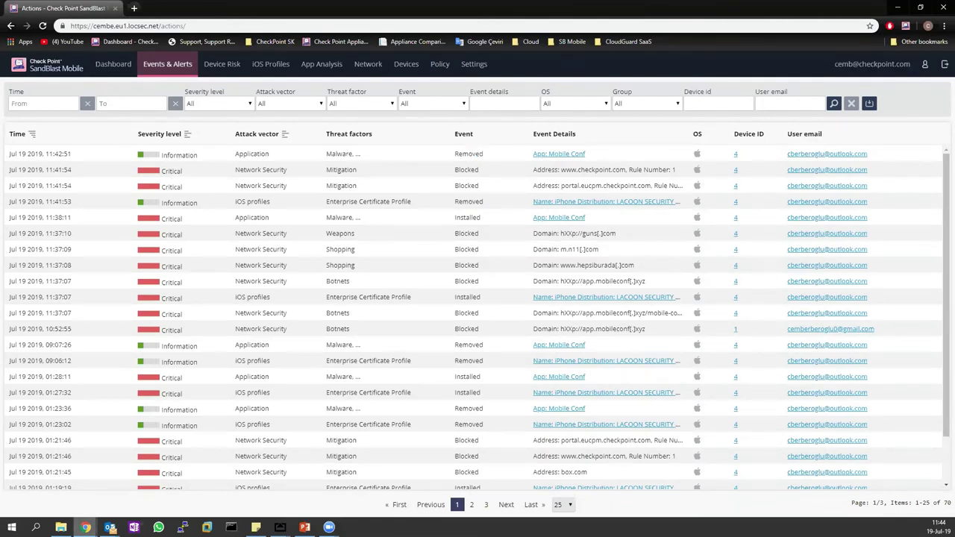
pyautogui.moveTo(280, 527)
pyautogui.click(312, 488)
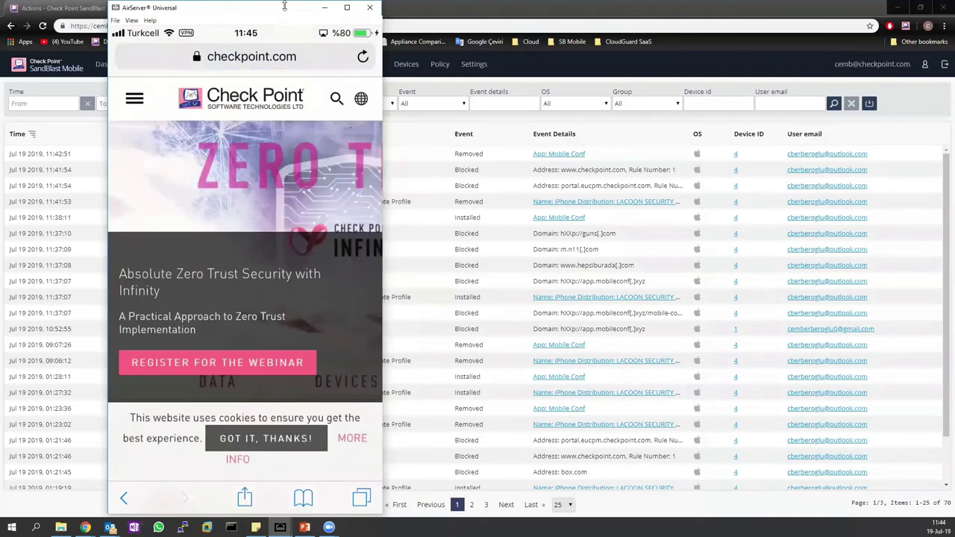
# Nudge the AirServer iPhone mirror window slightly, then minimize it.
pyautogui.moveTo(283, 9); pyautogui.dragTo(281, 16)
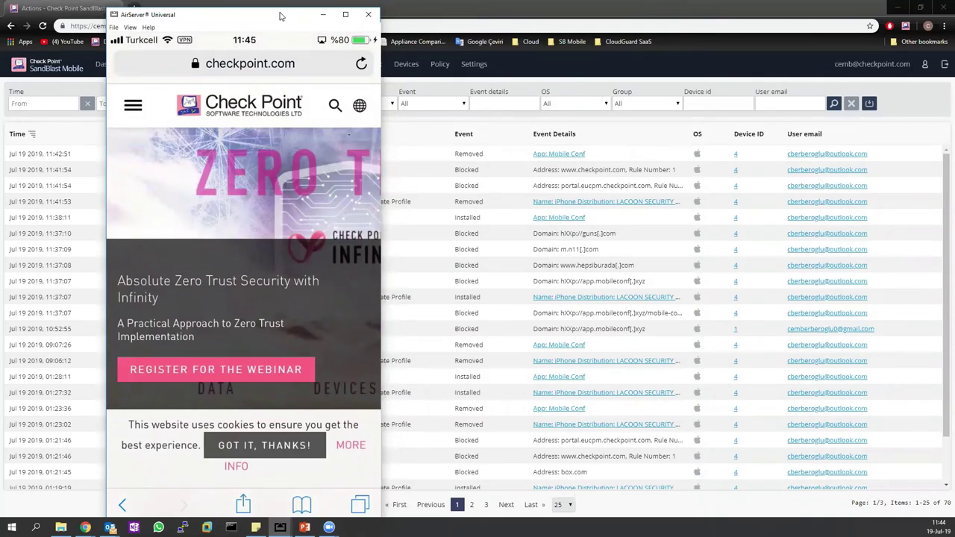
pyautogui.click(323, 18)
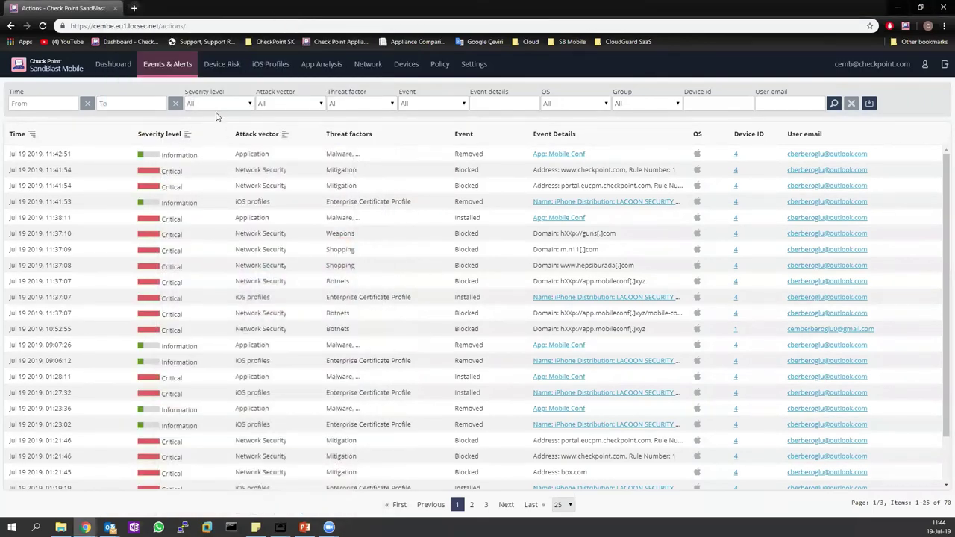
# Browse the Devices list by the C-level and IK groups, then start adding a device to C-level.
pyautogui.click(406, 66)
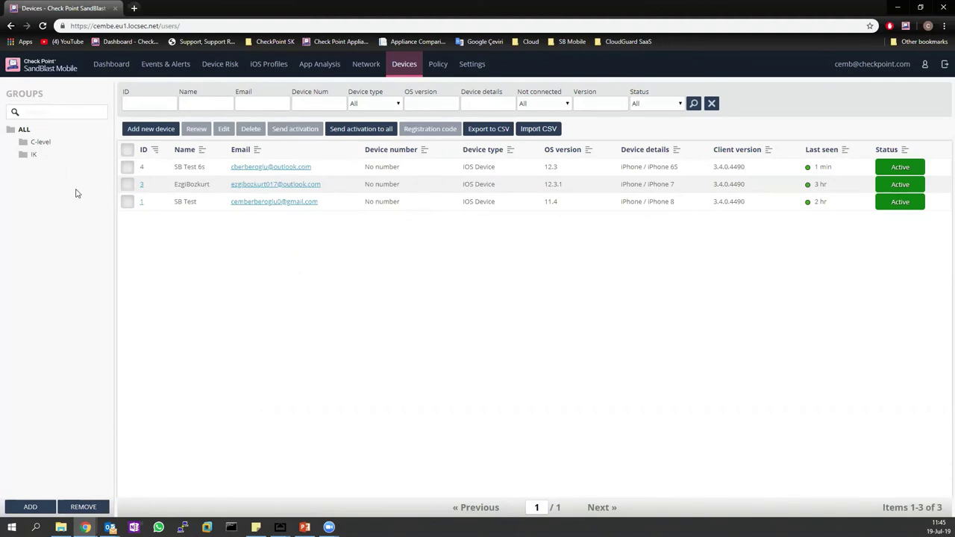
pyautogui.click(56, 143)
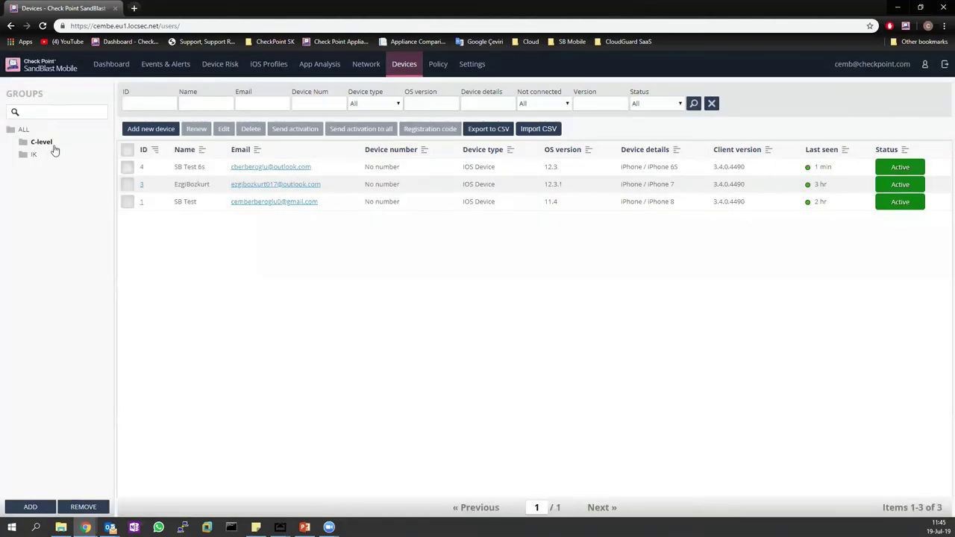
pyautogui.click(43, 157)
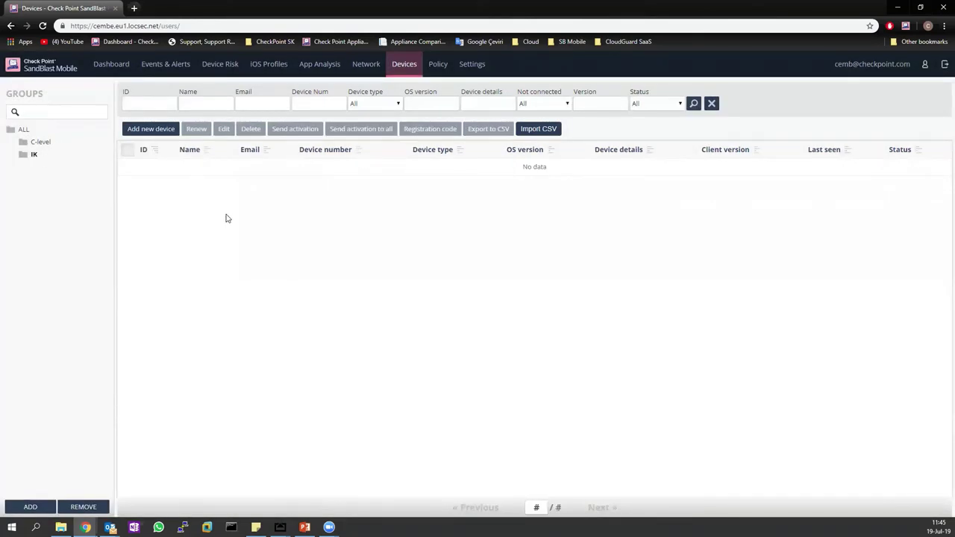
pyautogui.click(48, 142)
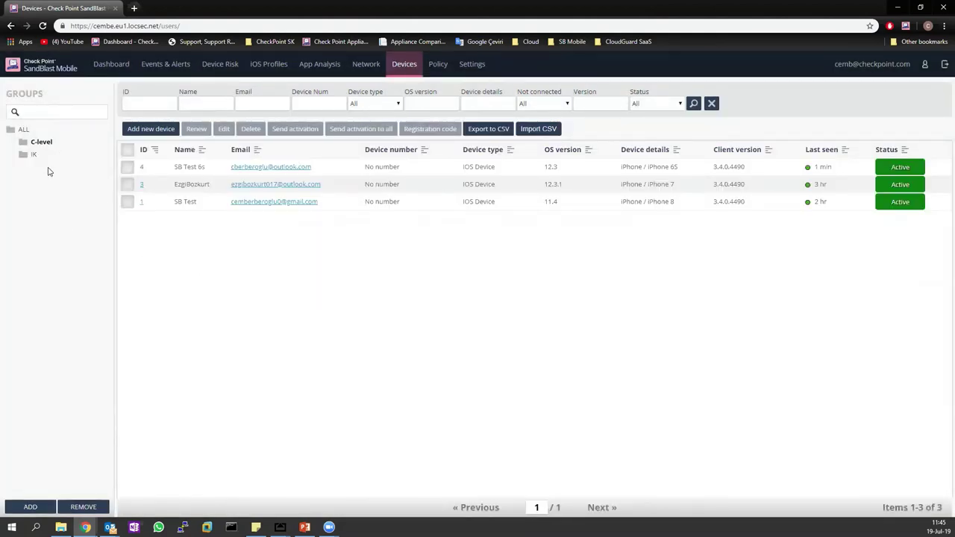
pyautogui.click(157, 130)
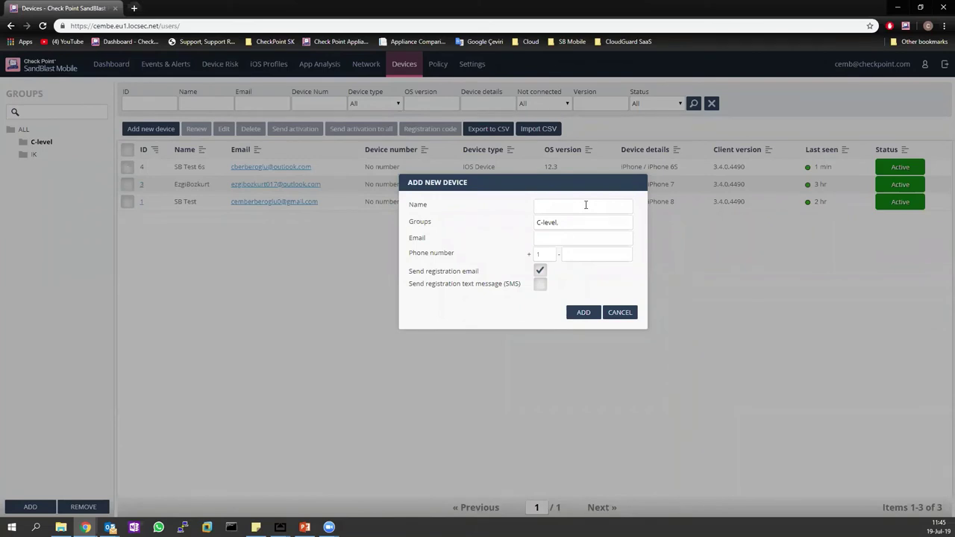
# Enter the device owner's name and e-mail address in Add New Device, then switch to Gmail.
pyautogui.click(546, 241)
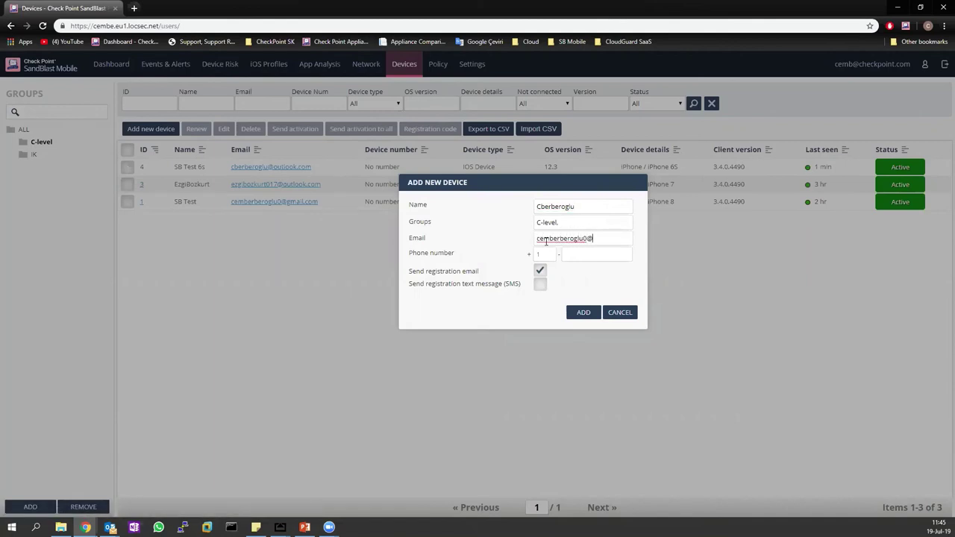
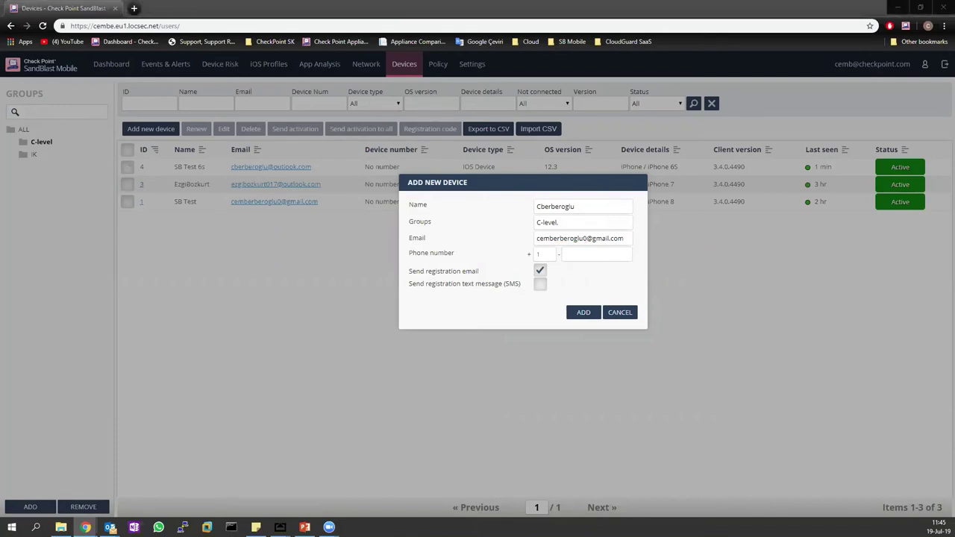
pyautogui.hotkey('alt', 'Tab')
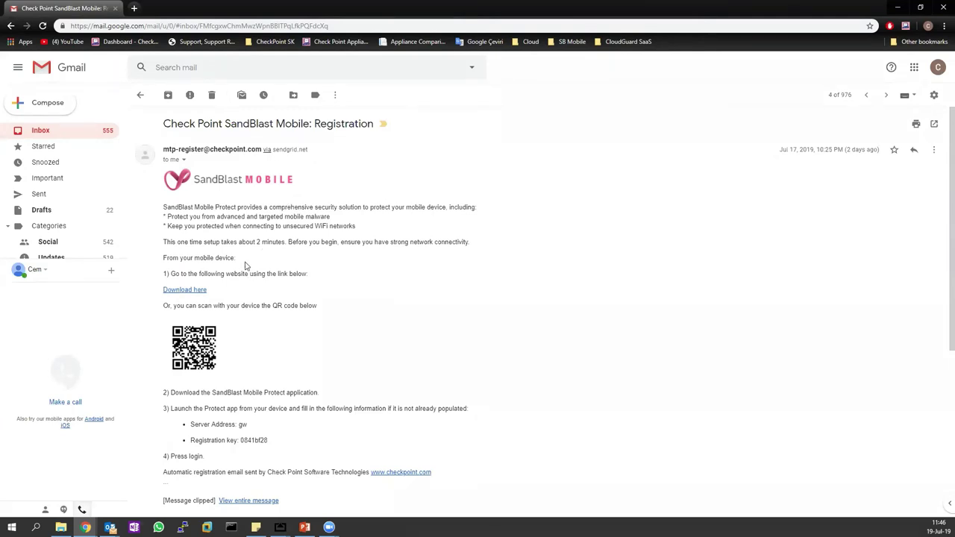
# Read through the registration email, highlighting the Server Address and Registration key lines, then minimize Gmail.
pyautogui.scroll(-1, 233, 252)
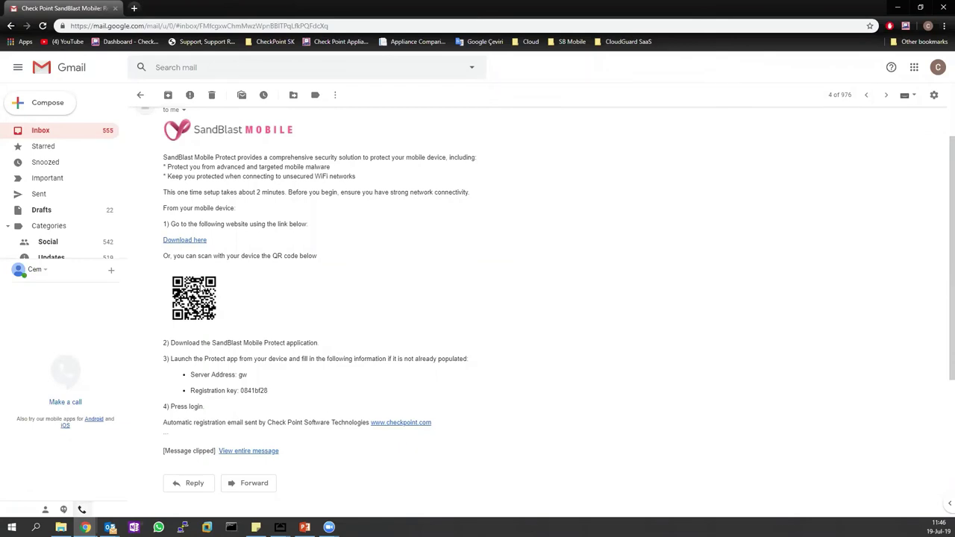
pyautogui.scroll(-2, 217, 276)
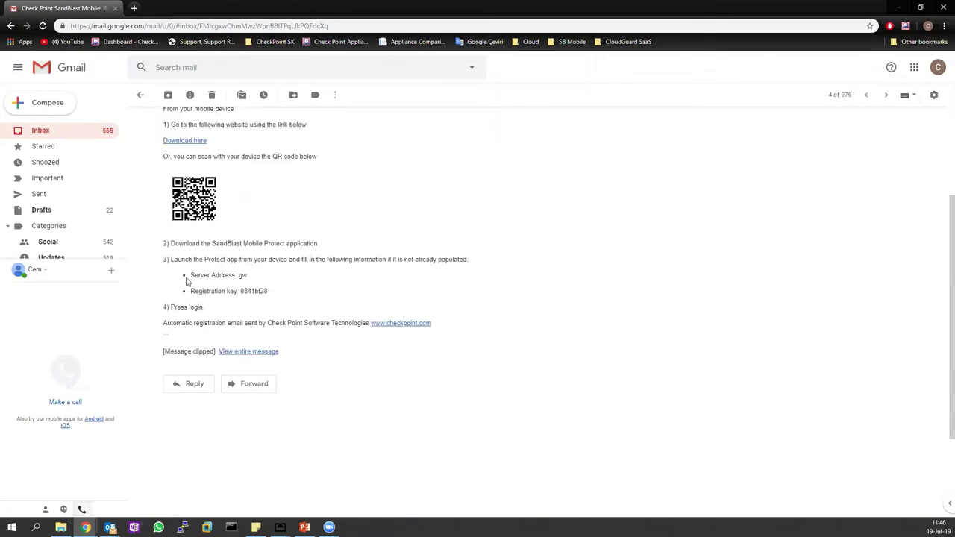
pyautogui.moveTo(188, 275); pyautogui.dragTo(274, 296)
pyautogui.click(288, 296)
pyautogui.scroll(3, 289, 293)
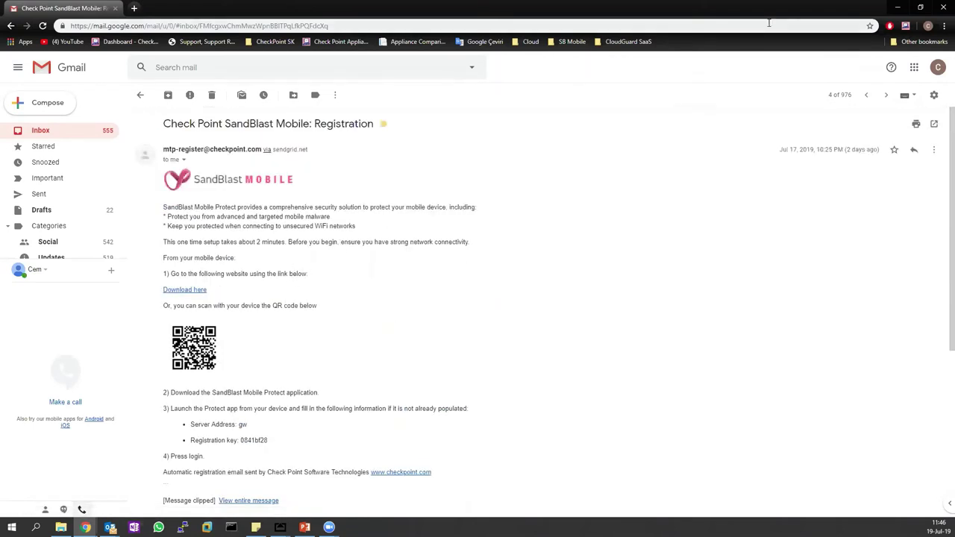
pyautogui.click(897, 8)
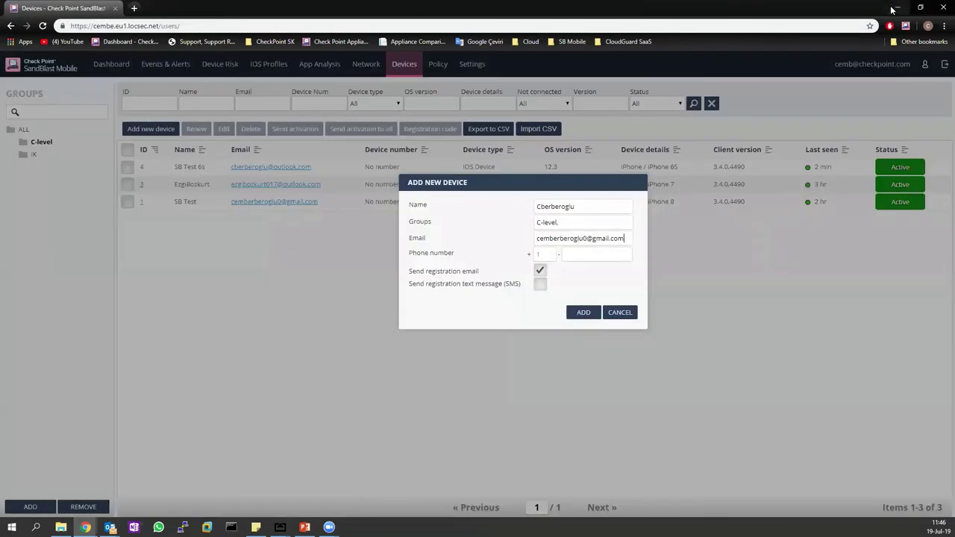
# Cancel the Add New Device dialog and head to the Policy section.
pyautogui.click(631, 314)
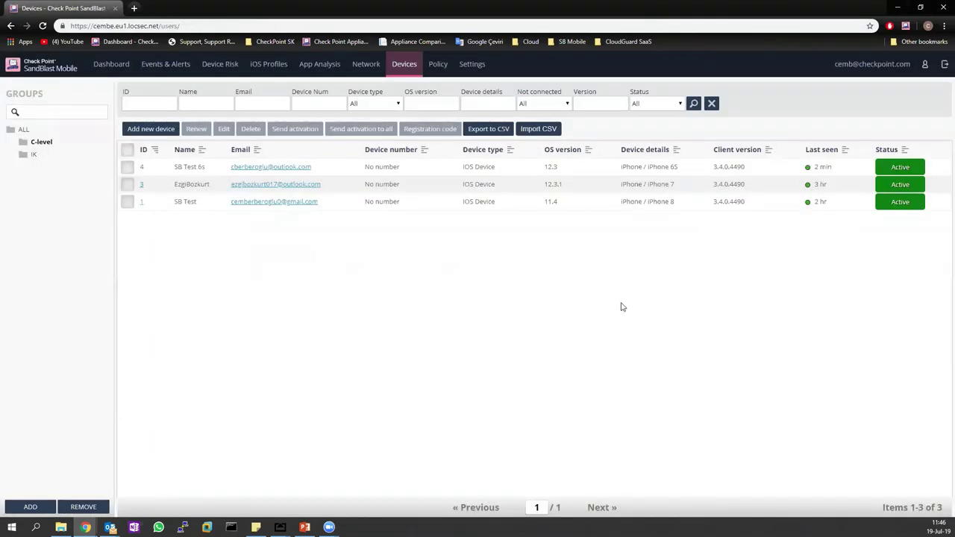
pyautogui.click(440, 65)
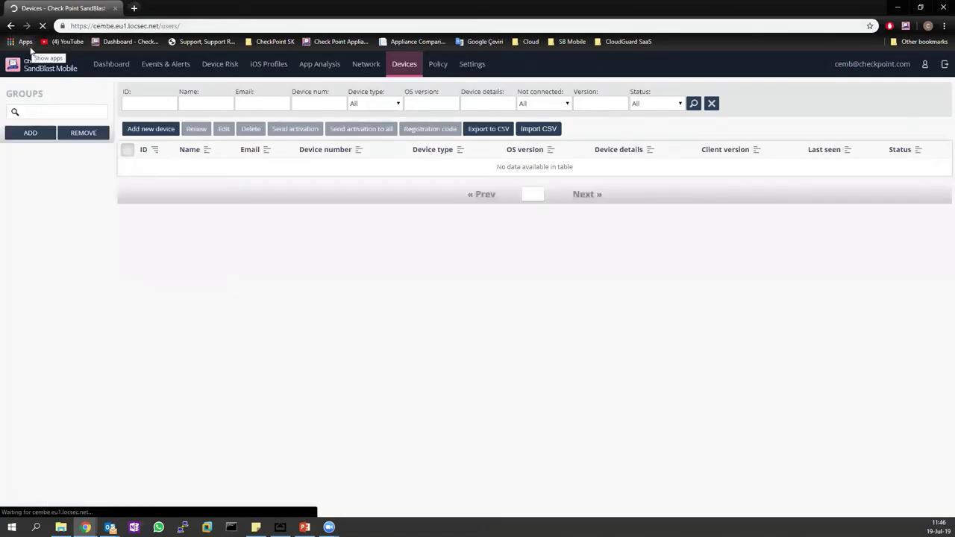
# Open the C-level device policy; keep no-communication period Never and set its risk to Medium.
pyautogui.click(429, 66)
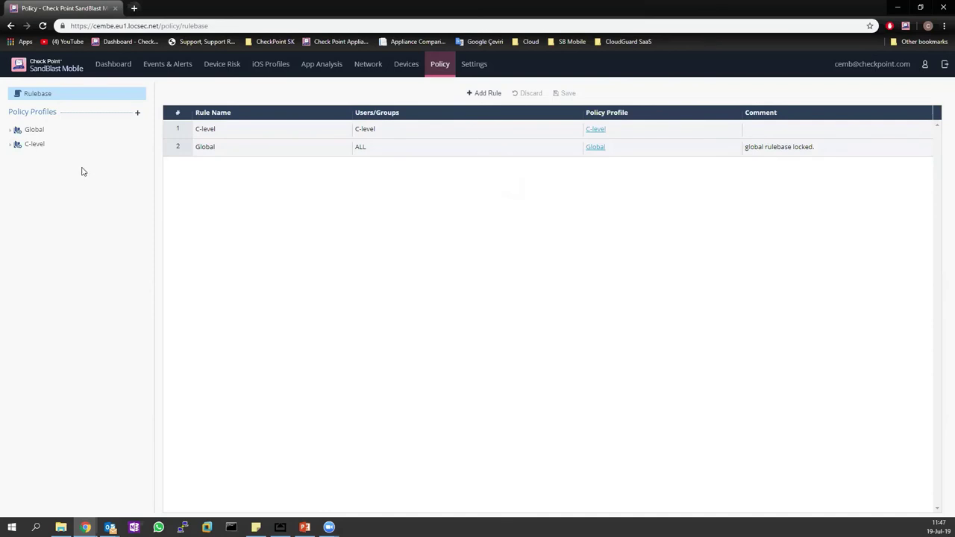
pyautogui.click(12, 148)
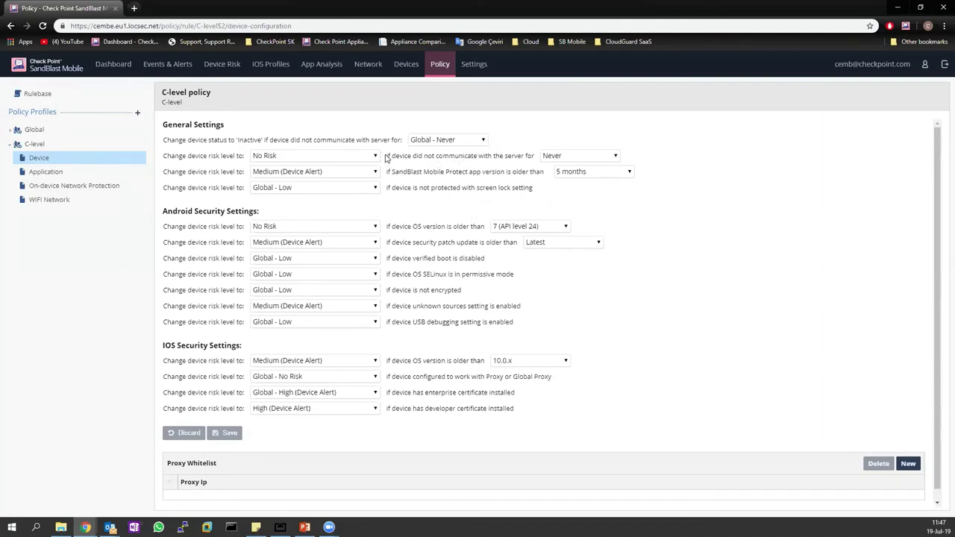
pyautogui.moveTo(386, 159); pyautogui.dragTo(538, 162)
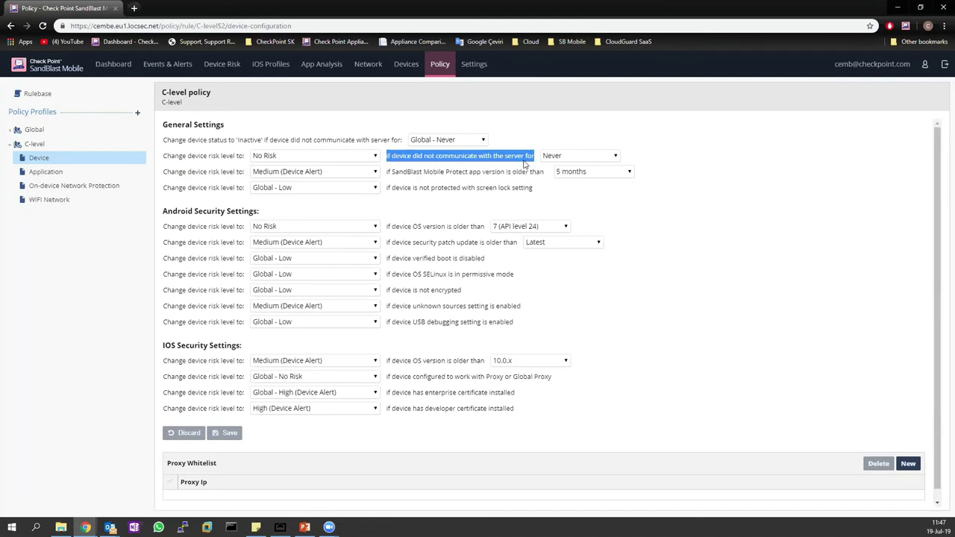
pyautogui.click(556, 155)
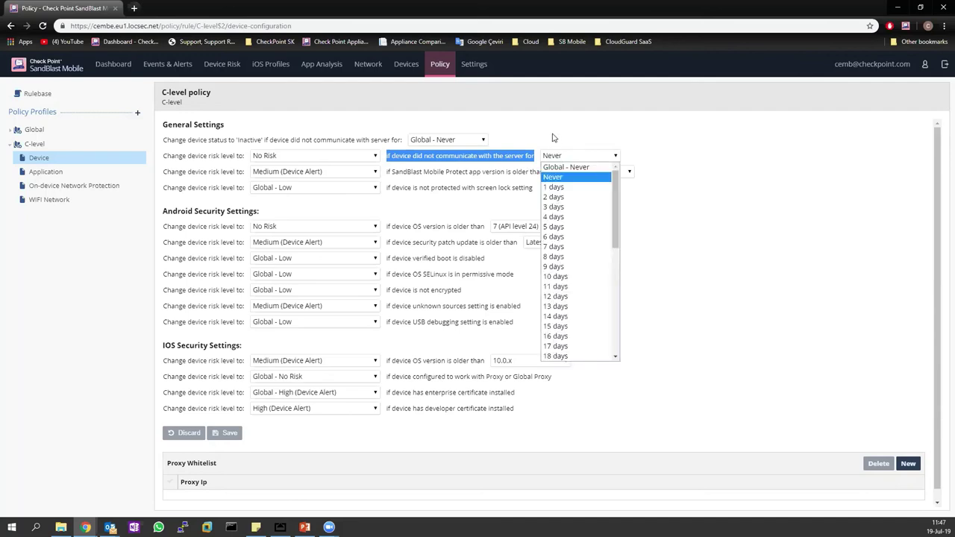
pyautogui.click(554, 138)
pyautogui.click(355, 158)
pyautogui.click(342, 180)
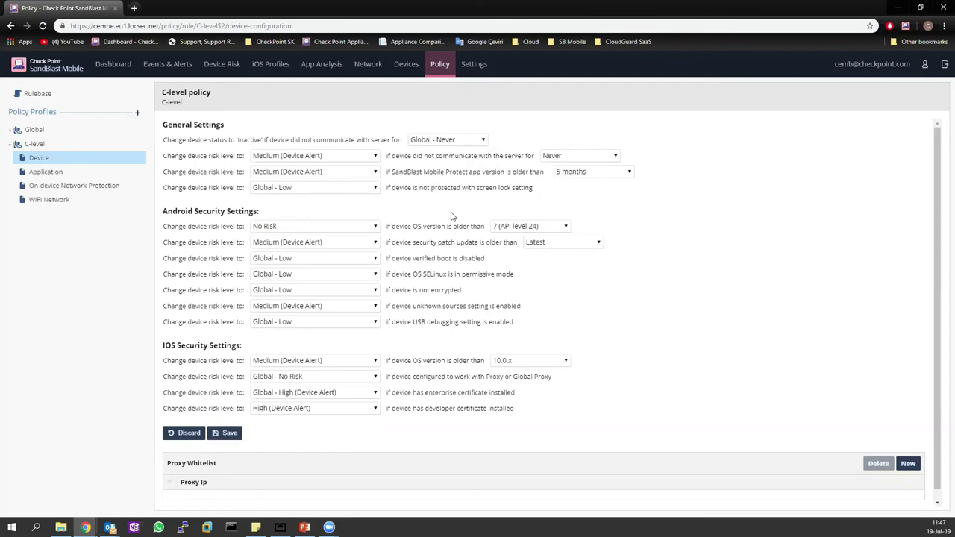
# Set no-screen-lock risk to Medium and Android below 7.1 (API level 25) risk to High.
pyautogui.moveTo(421, 189); pyautogui.dragTo(533, 192)
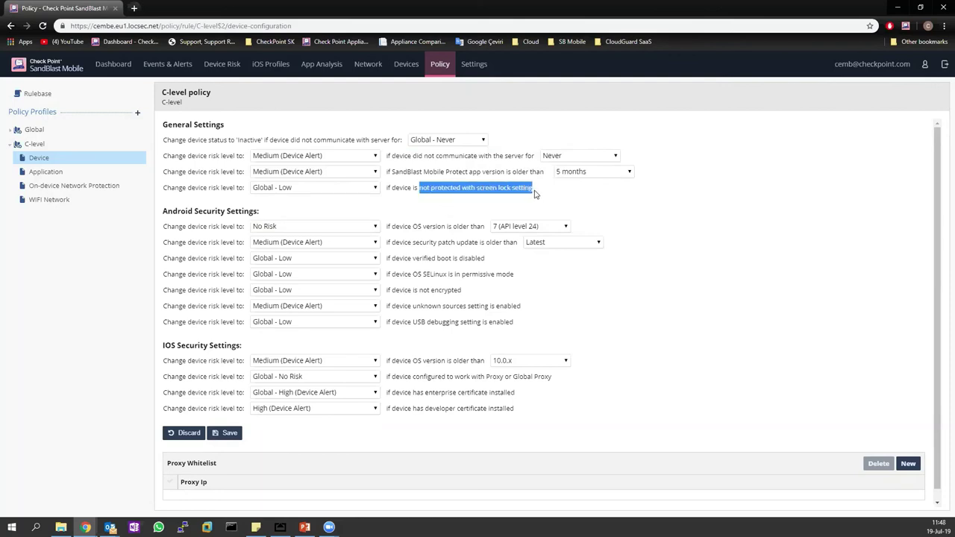
pyautogui.click(366, 191)
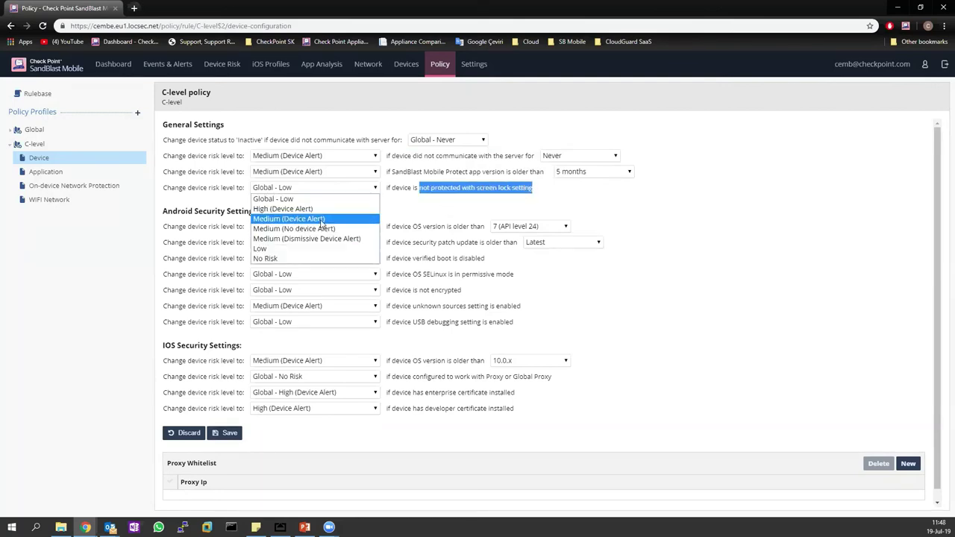
pyautogui.click(345, 210)
pyautogui.click(366, 215)
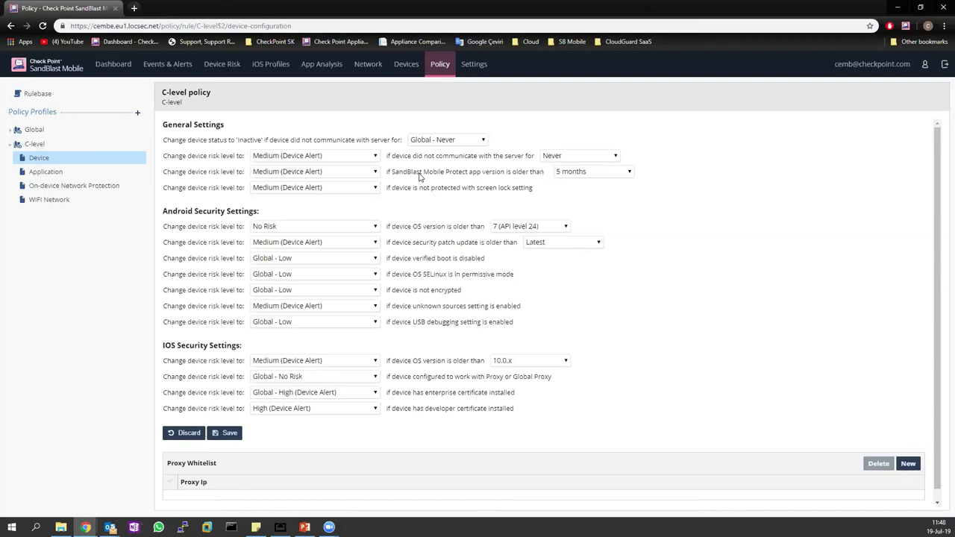
pyautogui.click(501, 226)
pyautogui.click(519, 347)
pyautogui.click(351, 224)
pyautogui.click(316, 249)
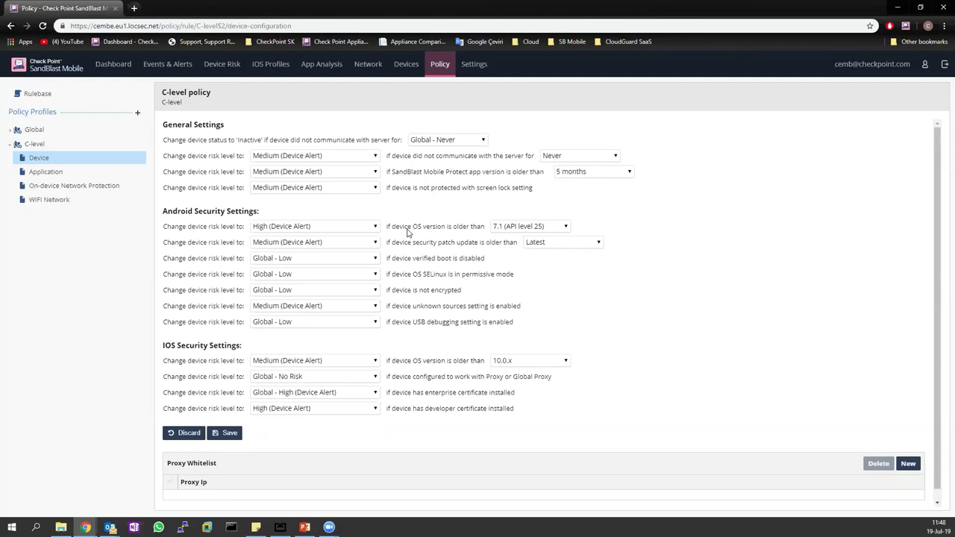
# Keep the iOS threshold at 10.0.x, then discard all unsaved device policy changes.
pyautogui.scroll(-1, 408, 233)
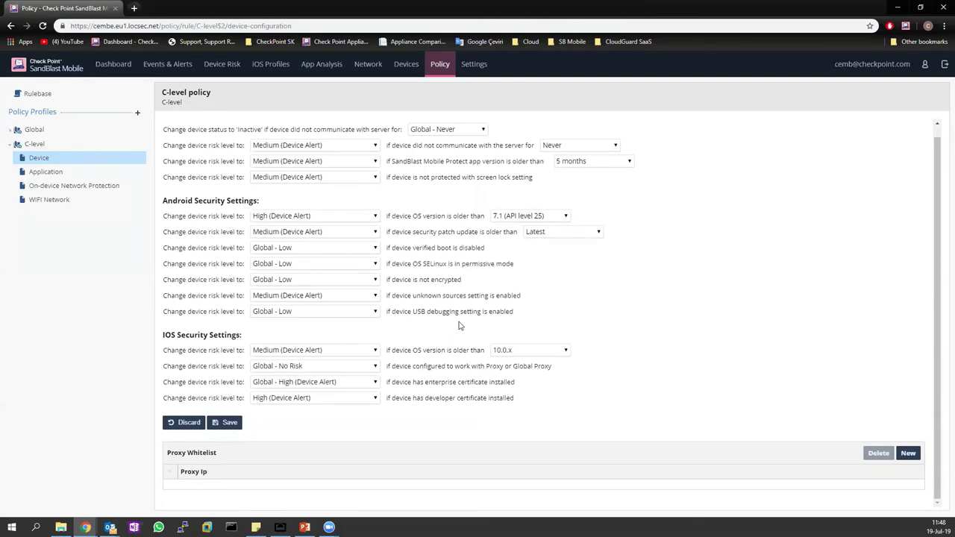
pyautogui.click(507, 351)
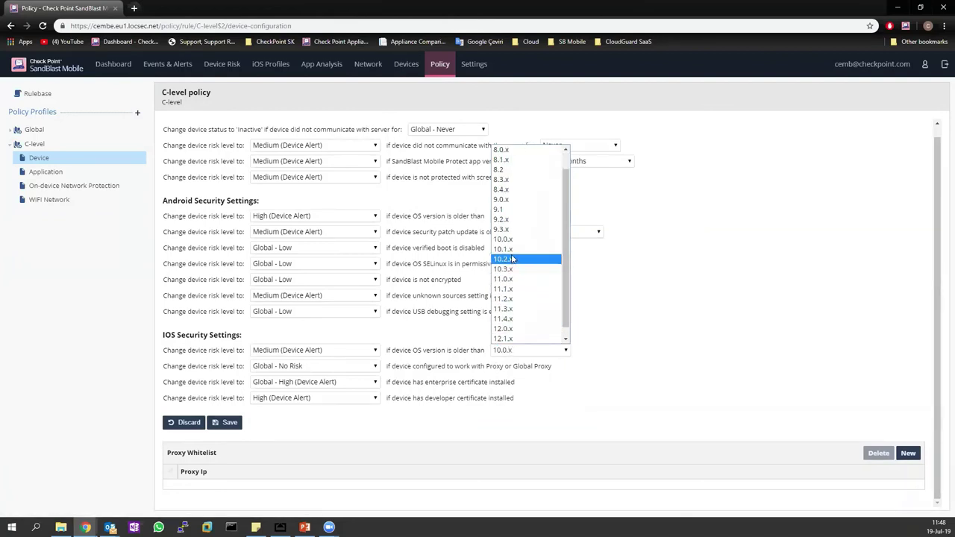
pyautogui.click(513, 240)
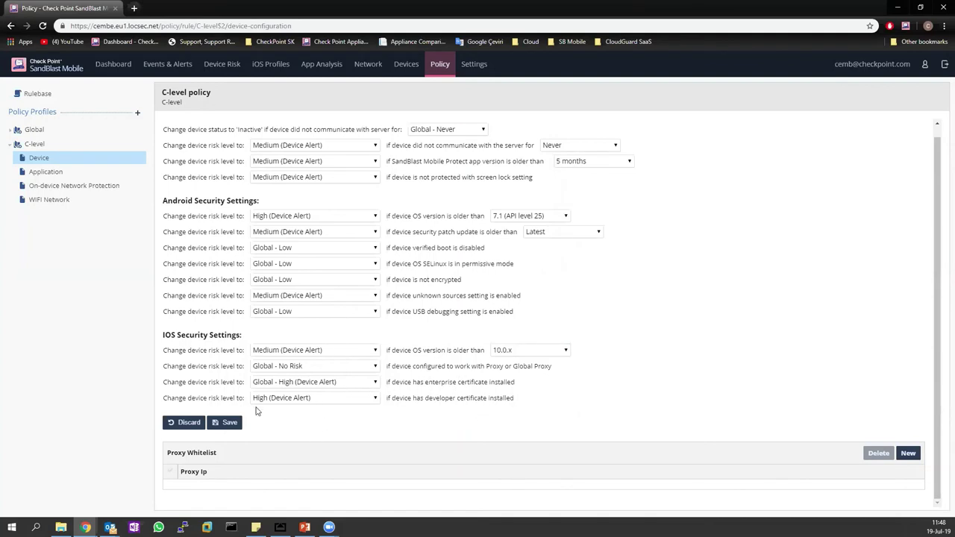
pyautogui.click(185, 425)
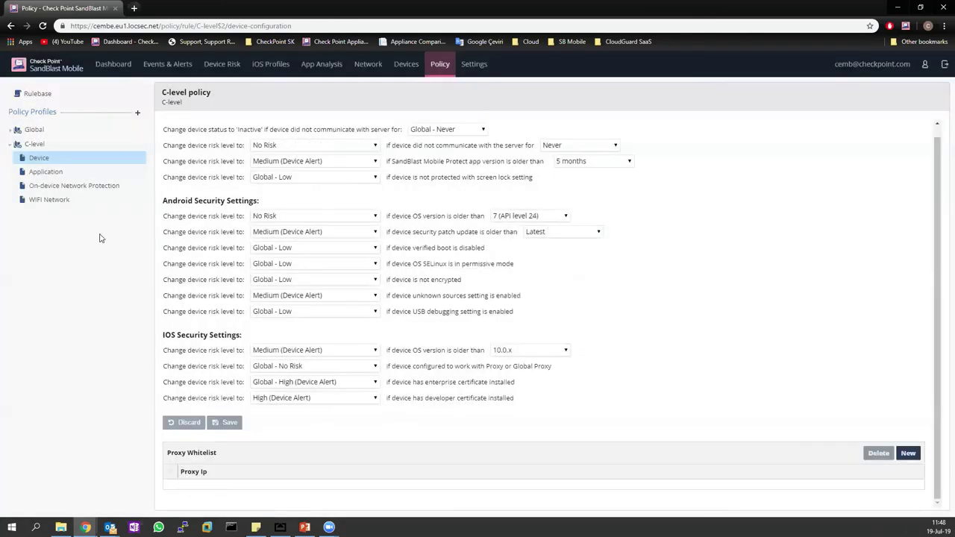
pyautogui.click(47, 171)
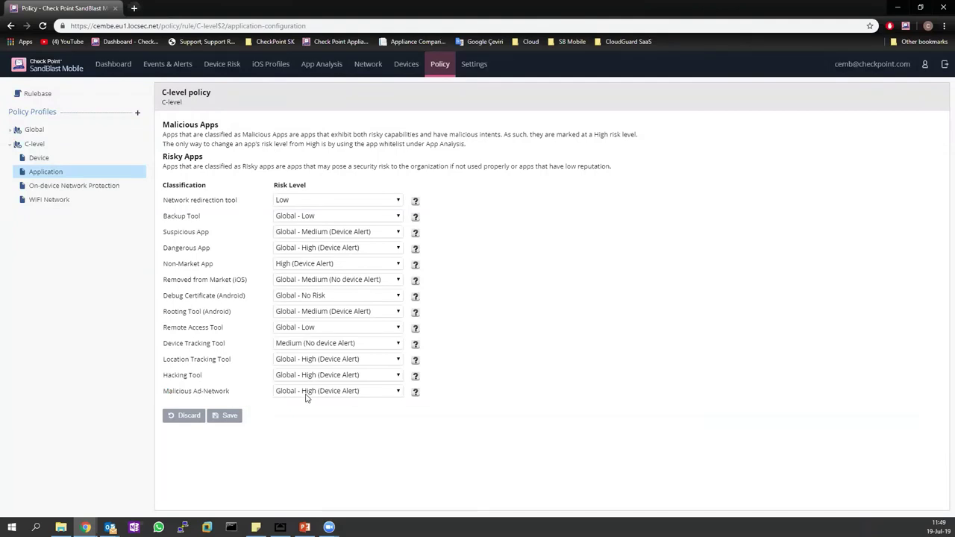
# Point out the Hacking Tool and Non-Market App classifications in the C-level application risk list.
pyautogui.moveTo(163, 382); pyautogui.dragTo(202, 376)
pyautogui.moveTo(166, 267); pyautogui.dragTo(212, 262)
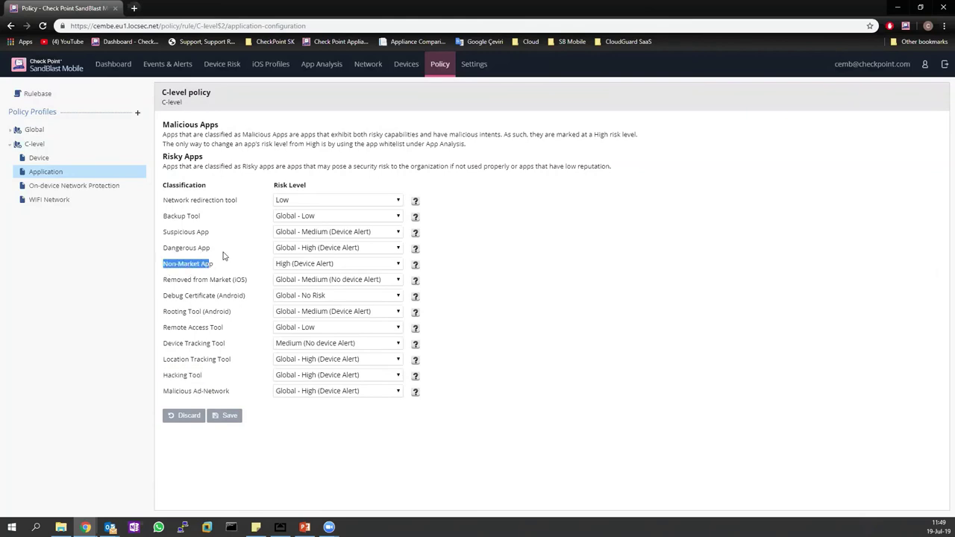
pyautogui.click(219, 263)
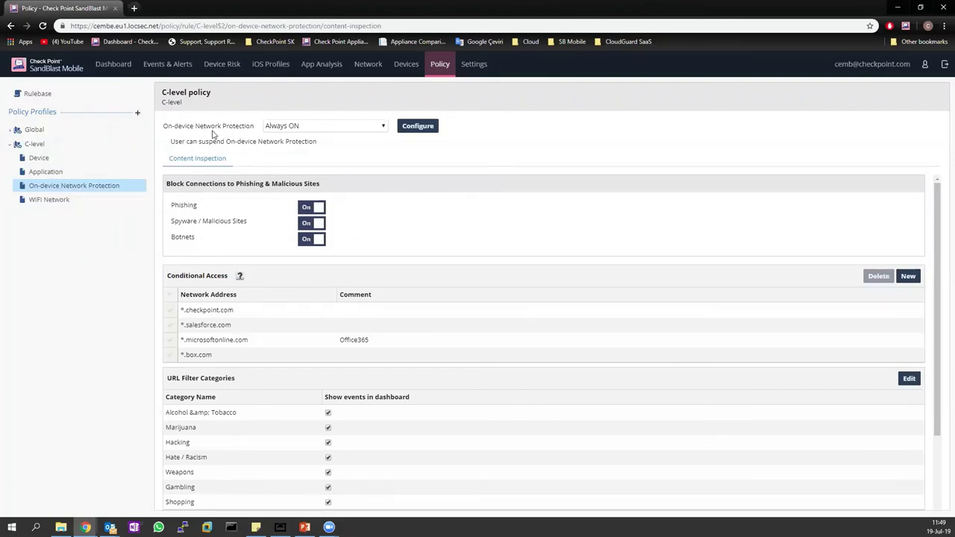
# Bring the C-level policy page forward and open the on-device network protection configuration.
pyautogui.click(280, 527)
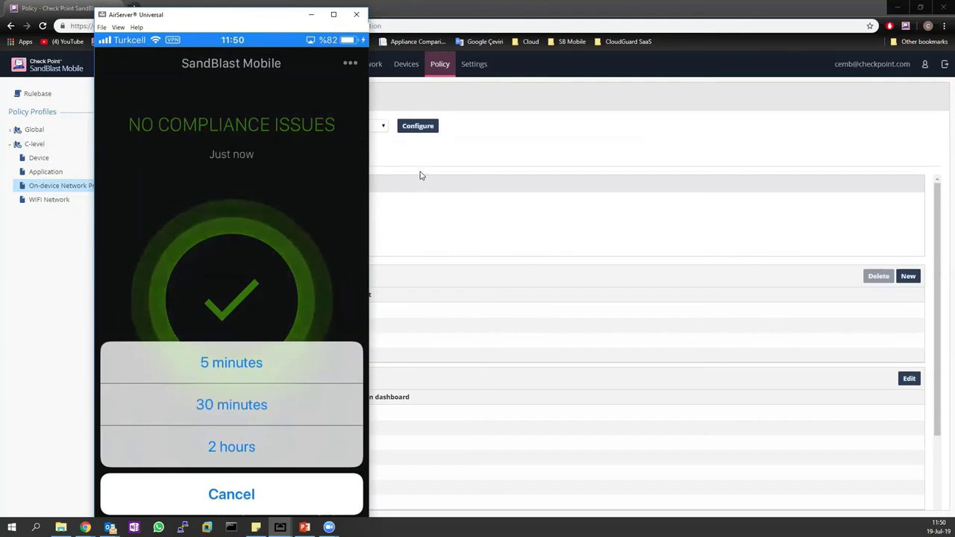
pyautogui.click(420, 174)
pyautogui.click(433, 128)
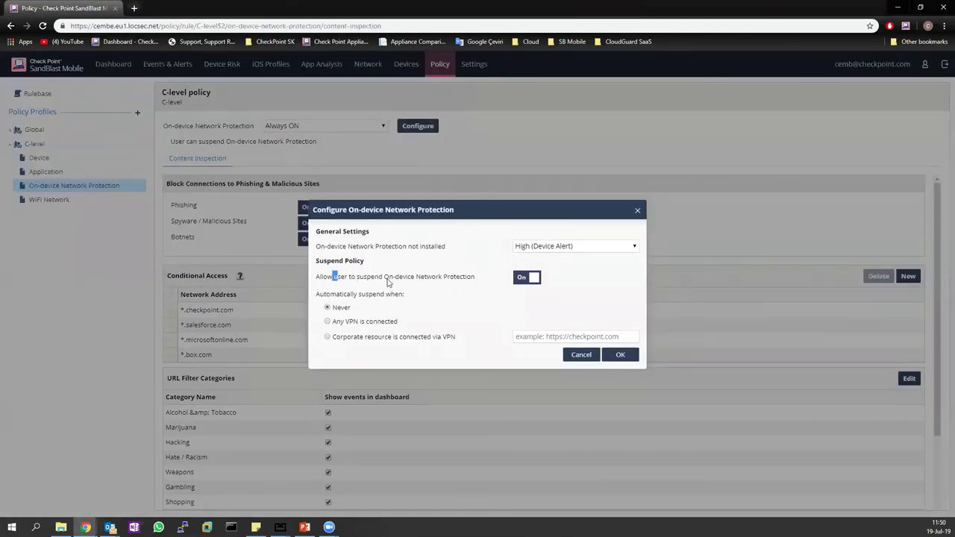
# Toggle 'Allow user to suspend' off, then close without saving, leaving suspension allowed.
pyautogui.moveTo(334, 277); pyautogui.dragTo(406, 294)
pyautogui.click(452, 277)
pyautogui.click(522, 283)
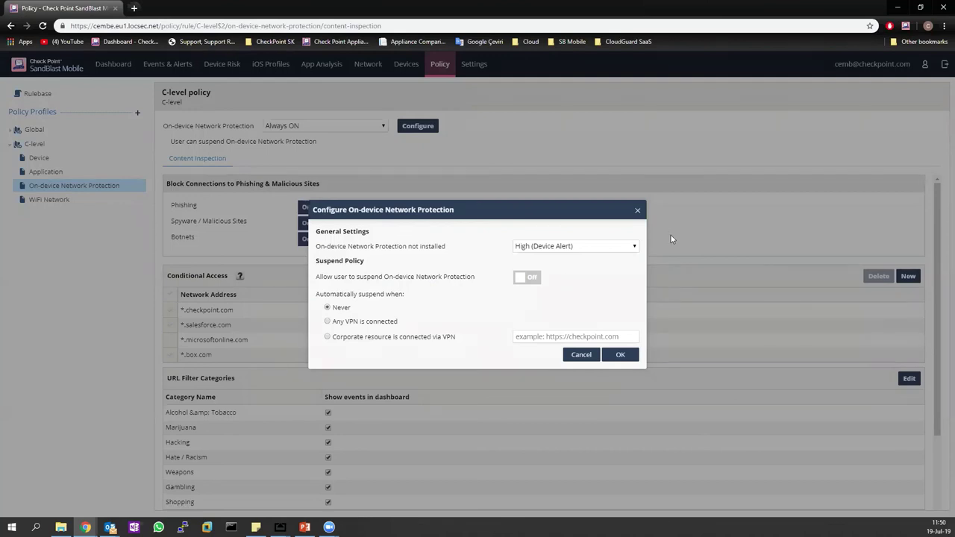
pyautogui.click(636, 212)
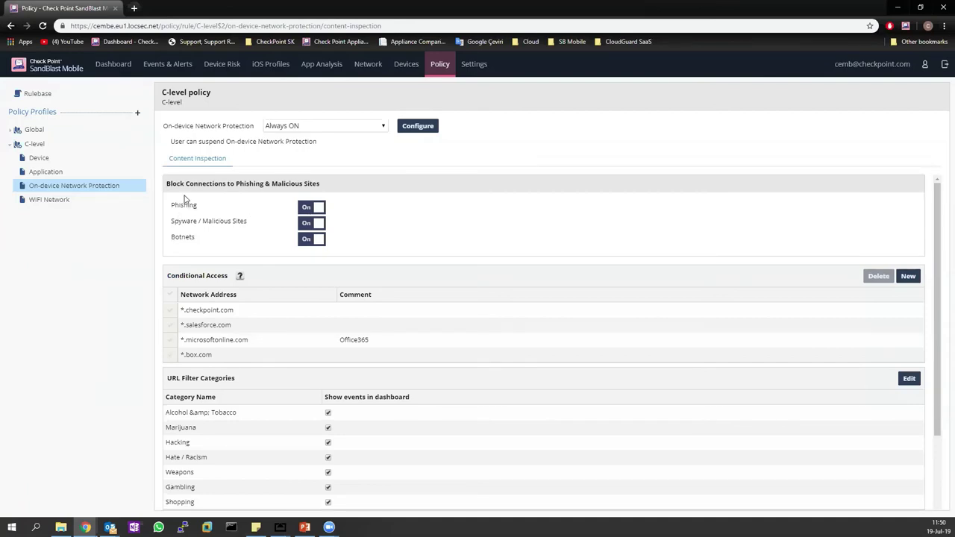
pyautogui.moveTo(171, 209); pyautogui.dragTo(249, 211)
# Point out the Spyware / Malicious Sites and Botnets protection labels.
pyautogui.moveTo(170, 223); pyautogui.dragTo(244, 224)
pyautogui.moveTo(176, 238); pyautogui.dragTo(375, 241)
pyautogui.click(138, 317)
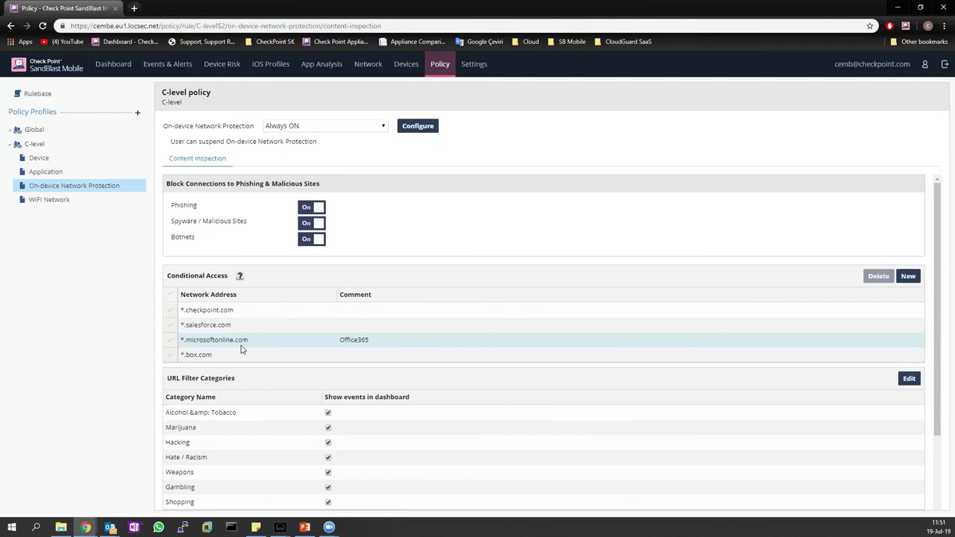
# Browse the URL Filter Categories list unchanged, then show the C-level WiFi Network policy.
pyautogui.scroll(-3, 194, 351)
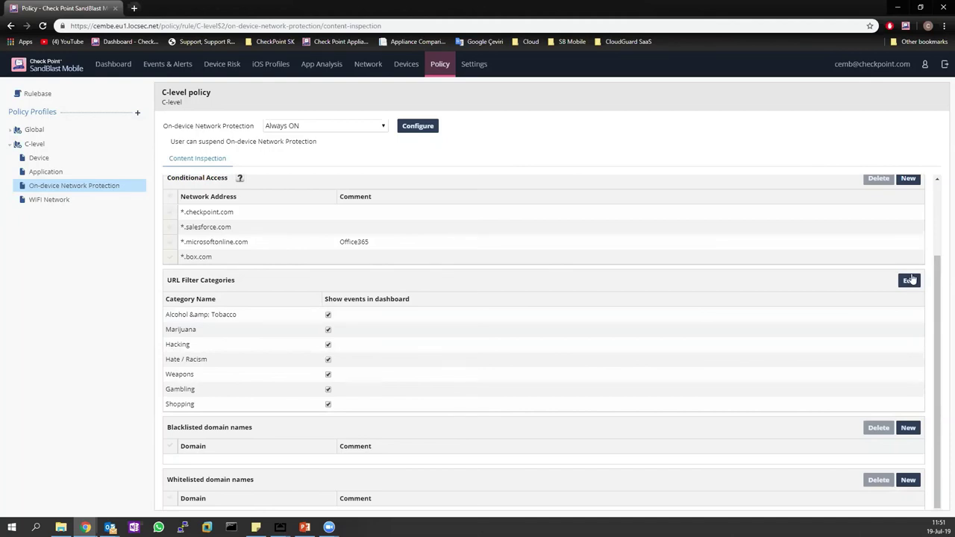
pyautogui.click(909, 280)
pyautogui.scroll(-5, 390, 239)
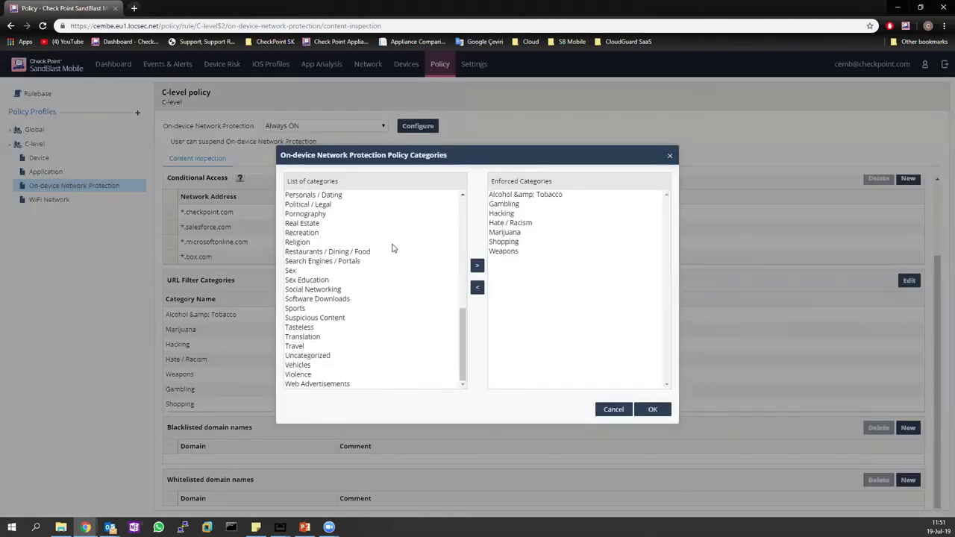
pyautogui.scroll(5, 321, 349)
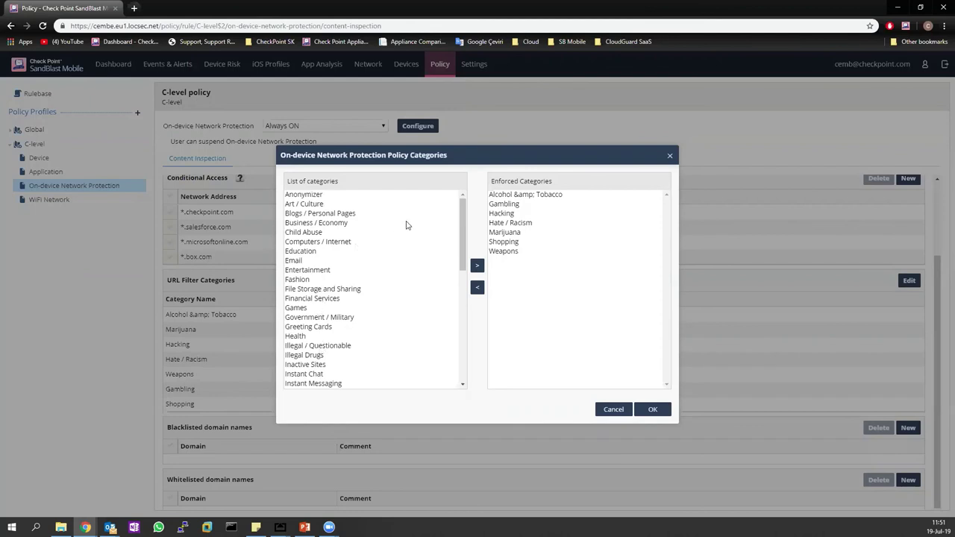
pyautogui.click(669, 158)
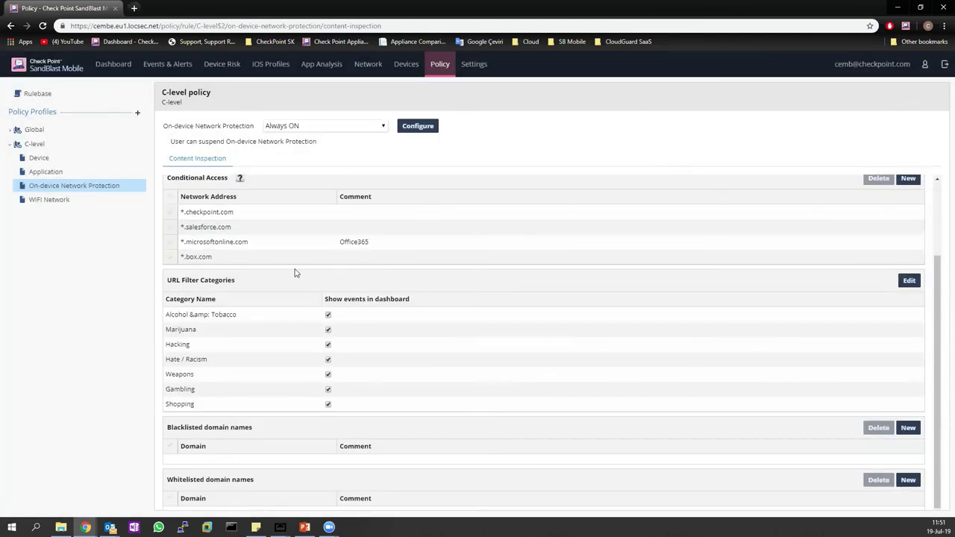
pyautogui.click(50, 199)
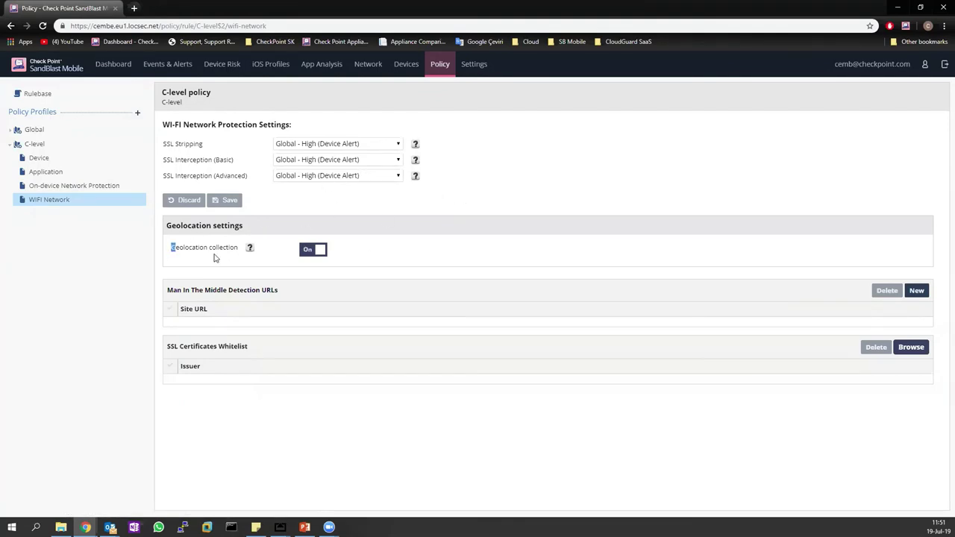
# Note the Geolocation collection setting, then go via Network to the 569-entry Settings Audit Trail.
pyautogui.moveTo(170, 247); pyautogui.dragTo(354, 264)
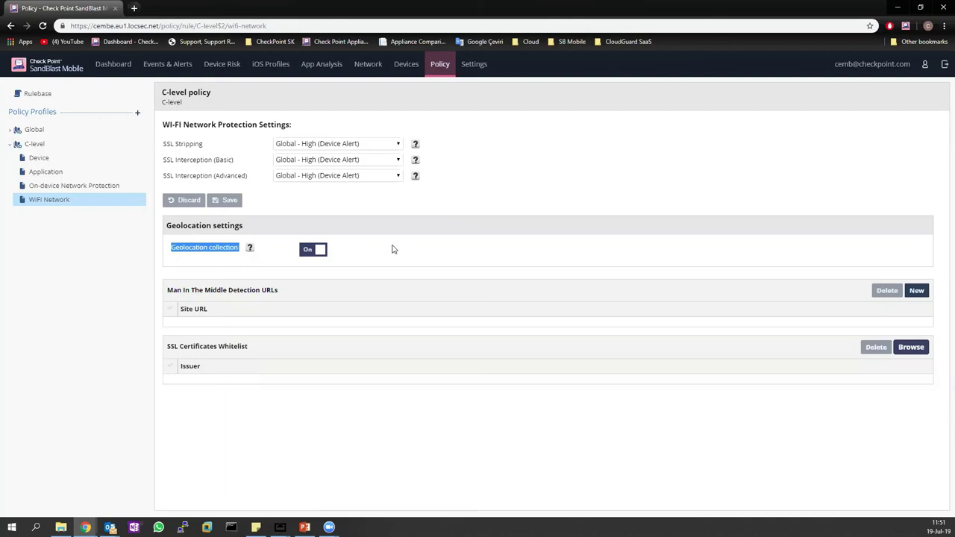
pyautogui.click(370, 66)
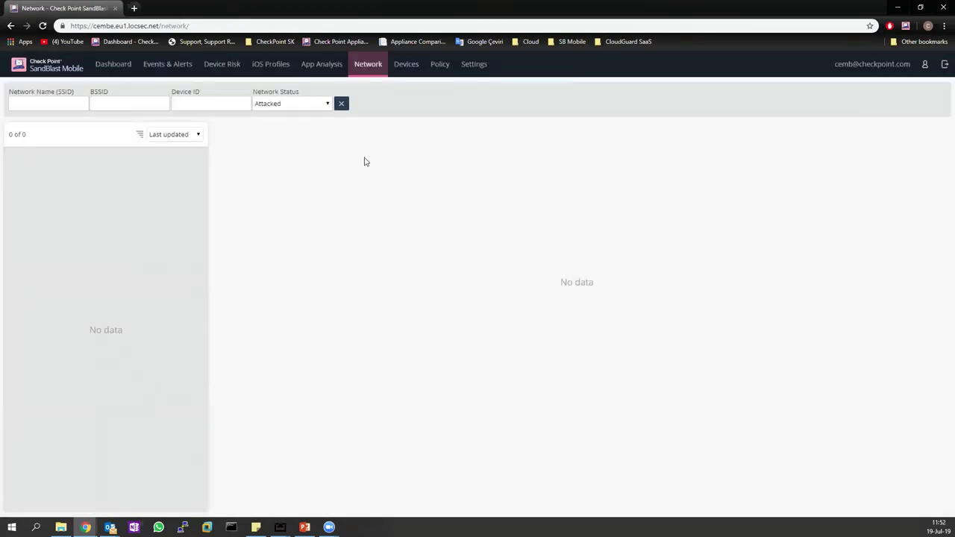
pyautogui.click(464, 69)
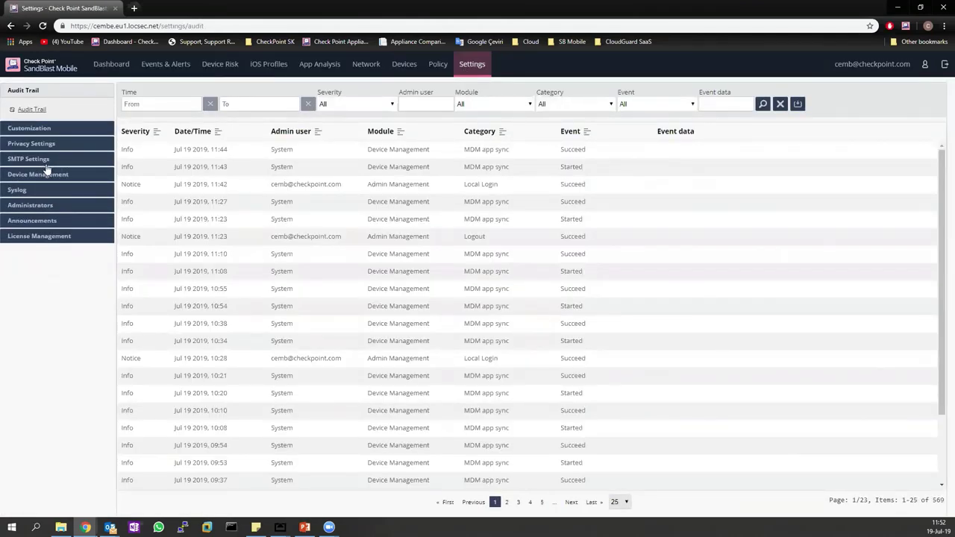
# Try BlackBerry BES as MDM service, cancel to keep None, then view the Disabled Syslog settings.
pyautogui.click(30, 175)
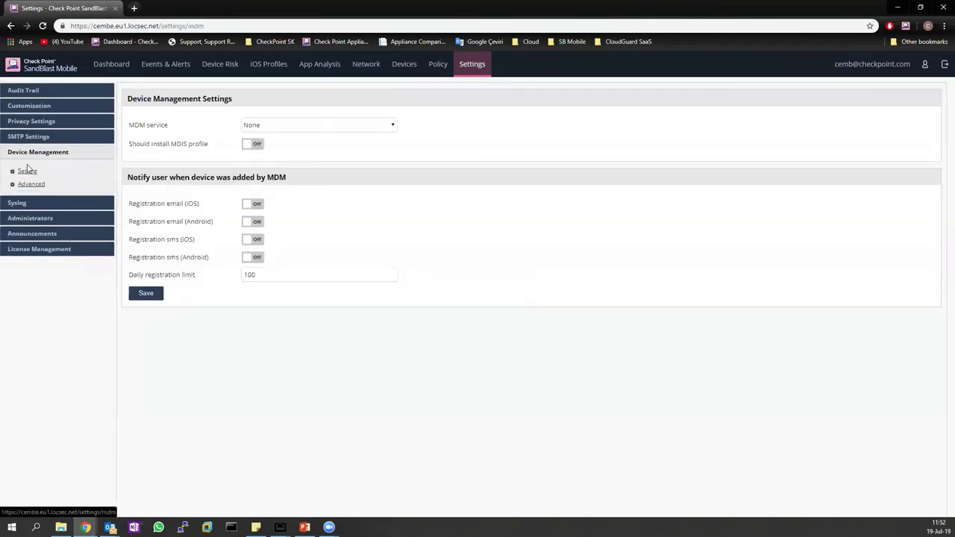
pyautogui.doubleClick(27, 169)
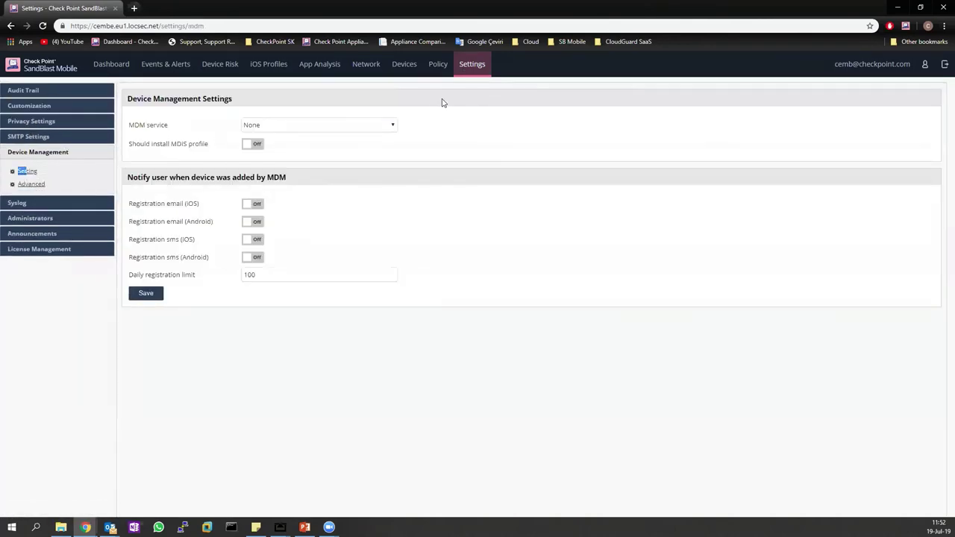
pyautogui.click(321, 128)
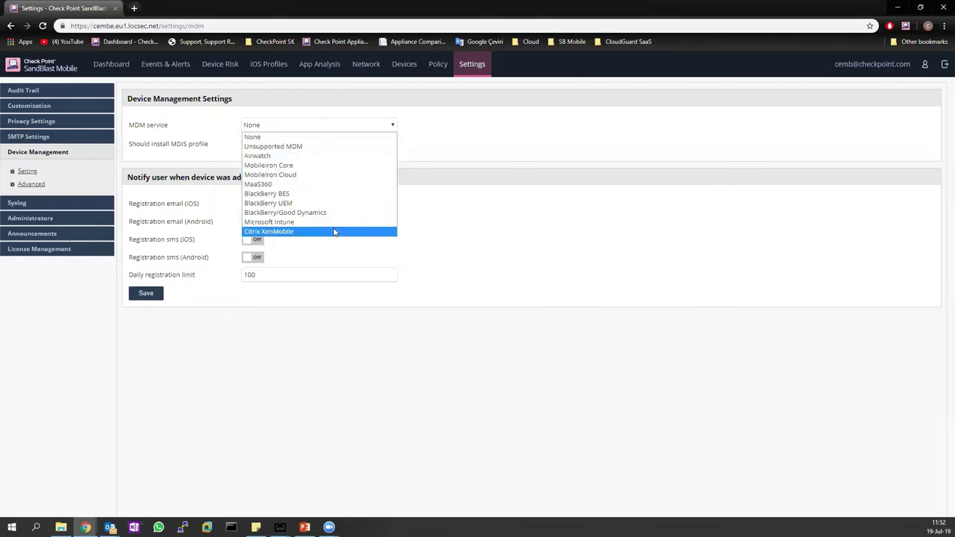
pyautogui.click(332, 194)
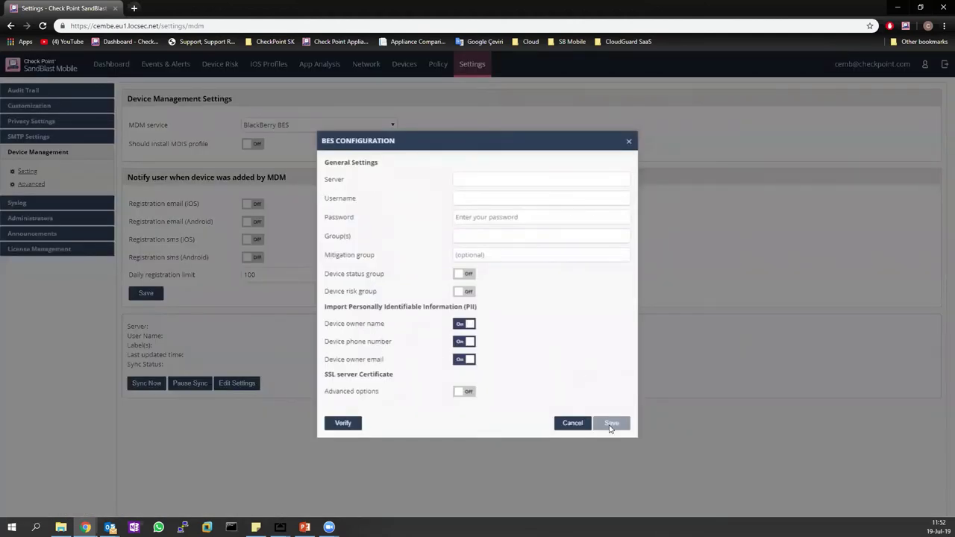
pyautogui.click(584, 423)
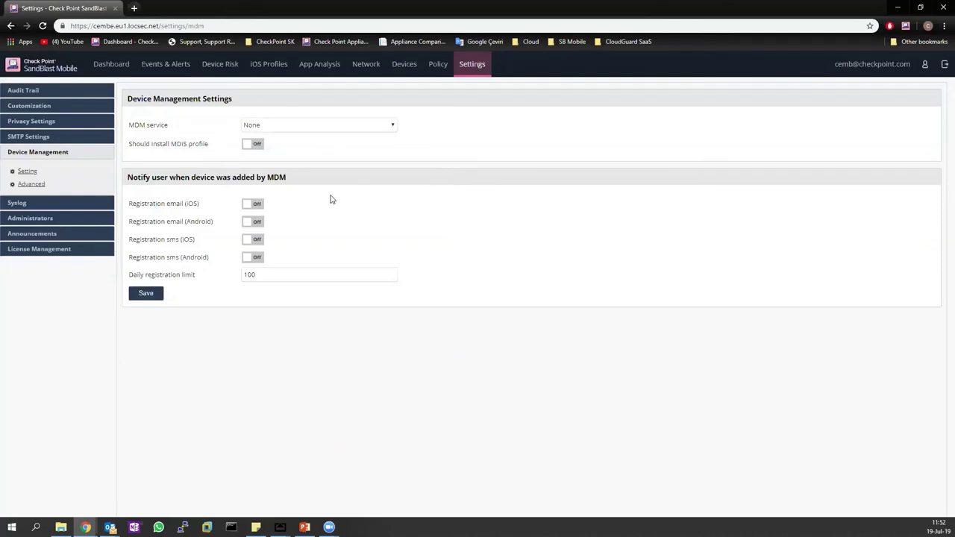
pyautogui.click(28, 205)
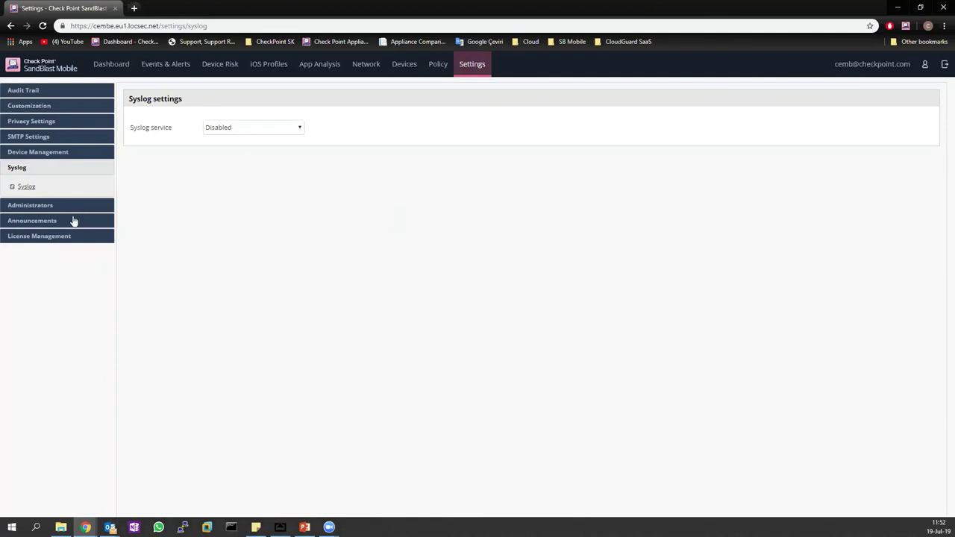
# Review the 50-device Evaluation licence expiring 15 Aug 2019, then return to the Dashboard.
pyautogui.click(55, 237)
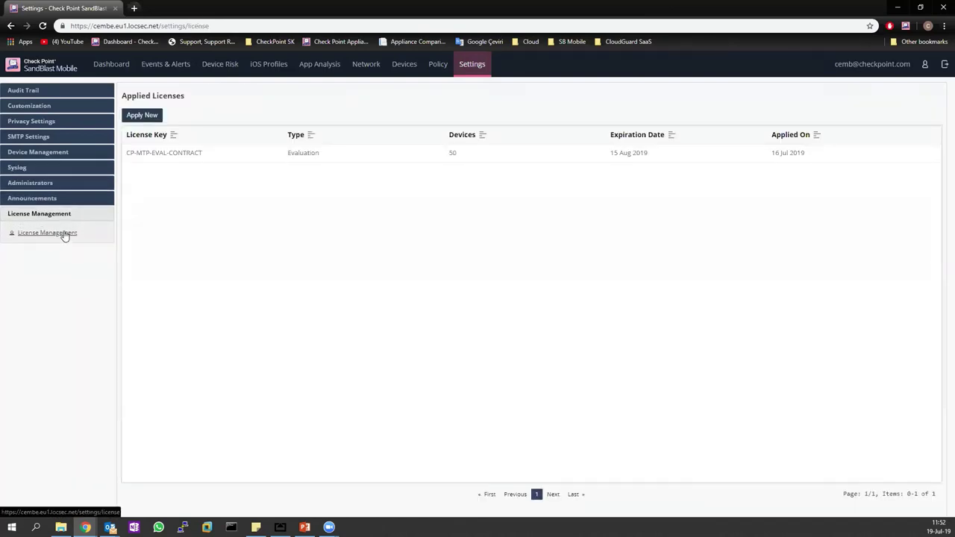
pyautogui.moveTo(290, 154); pyautogui.dragTo(327, 156)
pyautogui.click(343, 184)
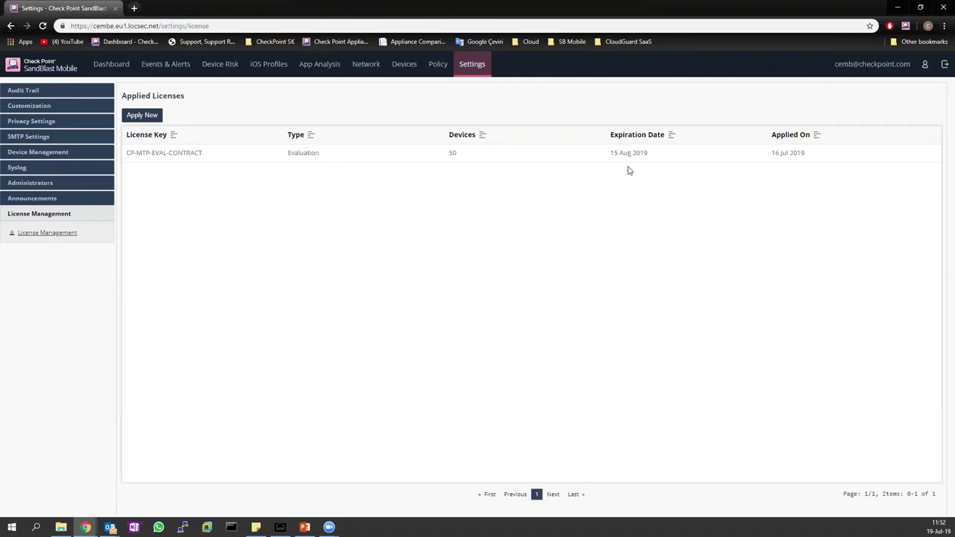
pyautogui.moveTo(606, 154); pyautogui.dragTo(650, 158)
pyautogui.click(651, 195)
pyautogui.click(111, 64)
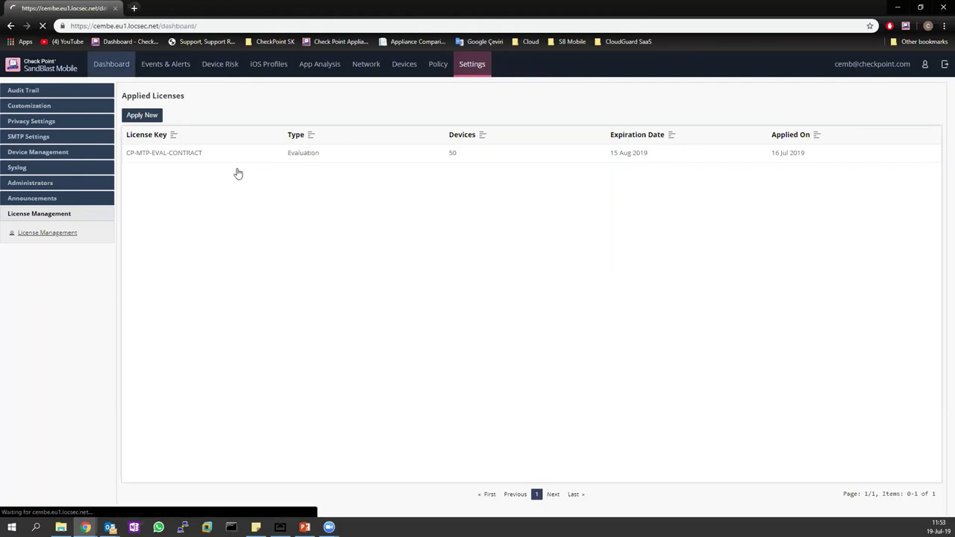